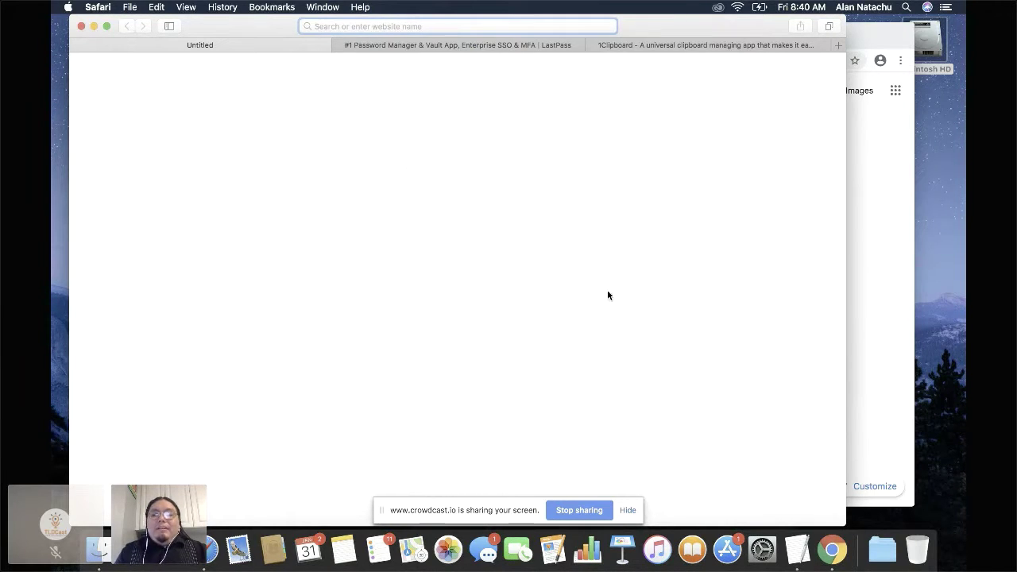
Switch to TextEdit, create a new document and enter the text "Cut copy paste"
left_click(795, 550)
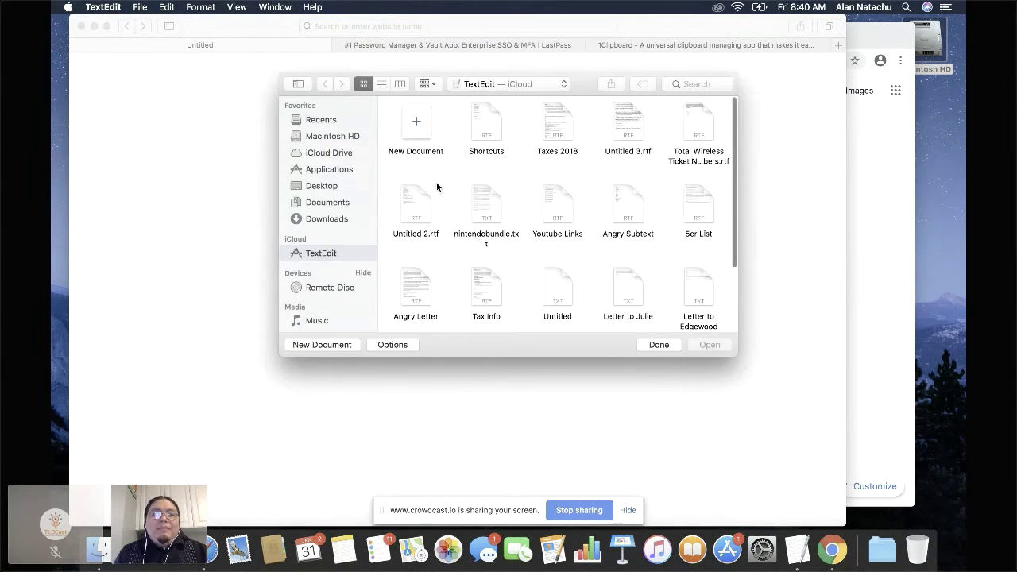
double_click(417, 125)
type("Co")
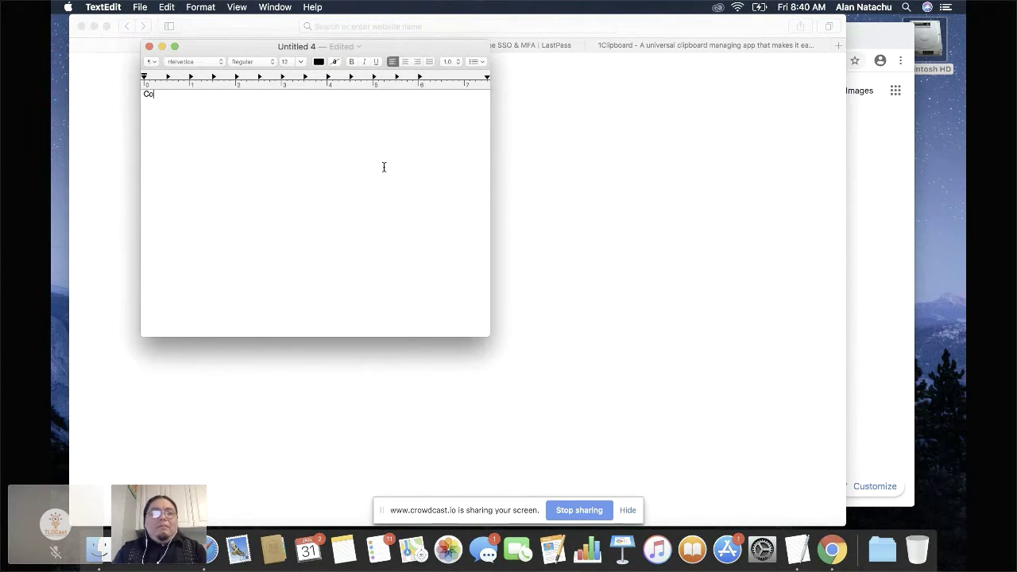
type("t copy paste")
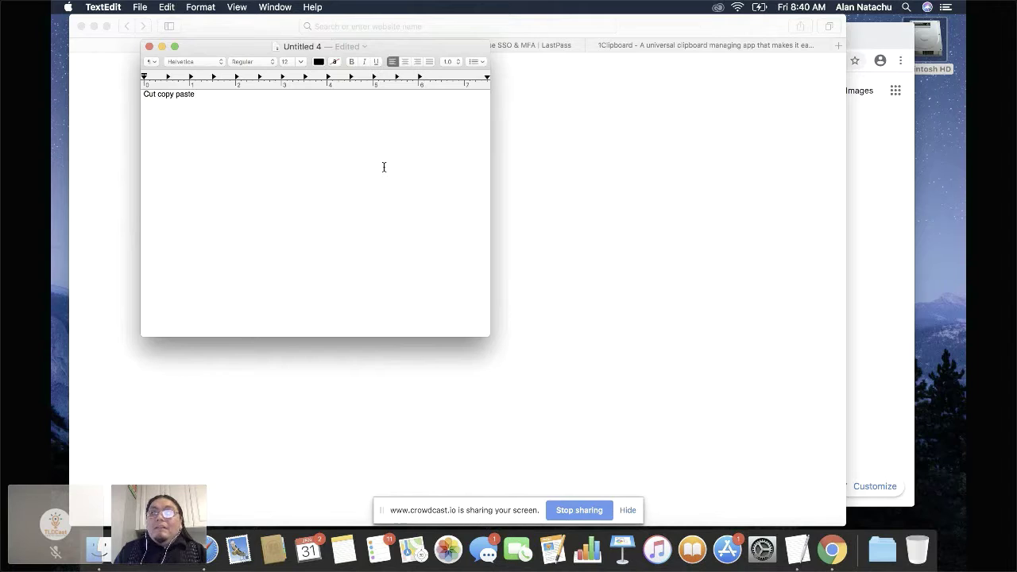
View the editing commands available for the selected word "copy" without applying any of them
double_click(168, 96)
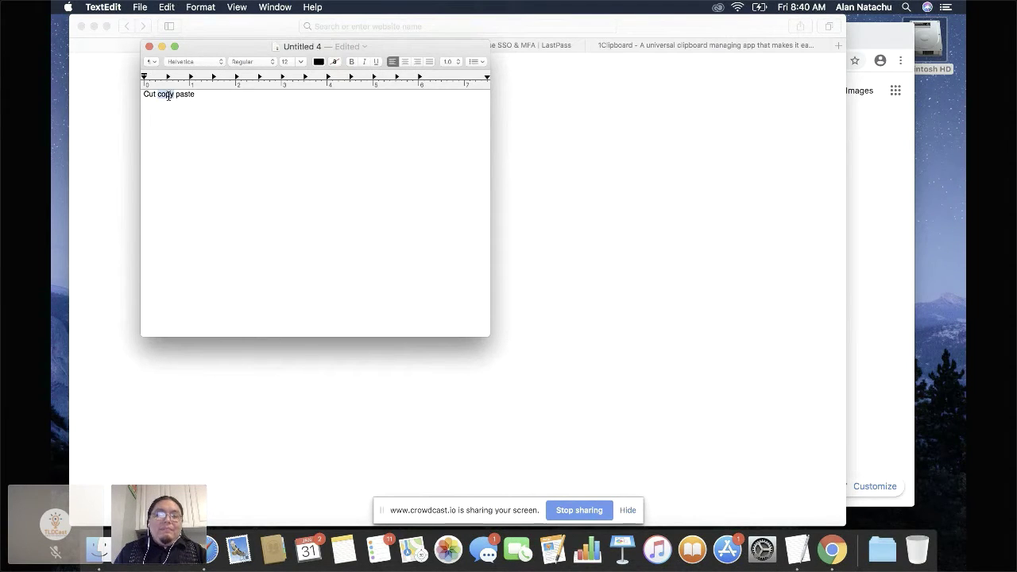
left_click(167, 96)
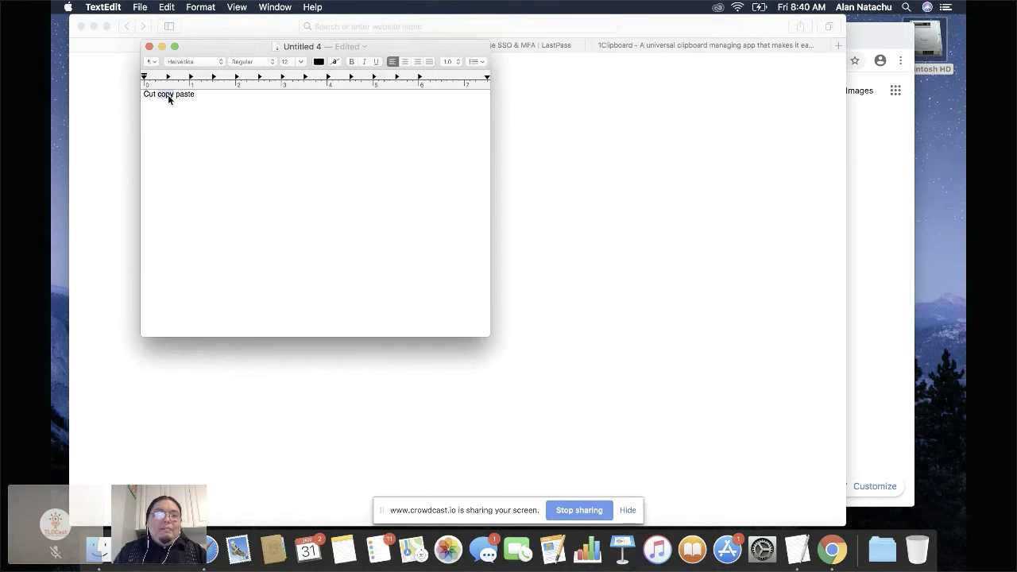
right_click(167, 95)
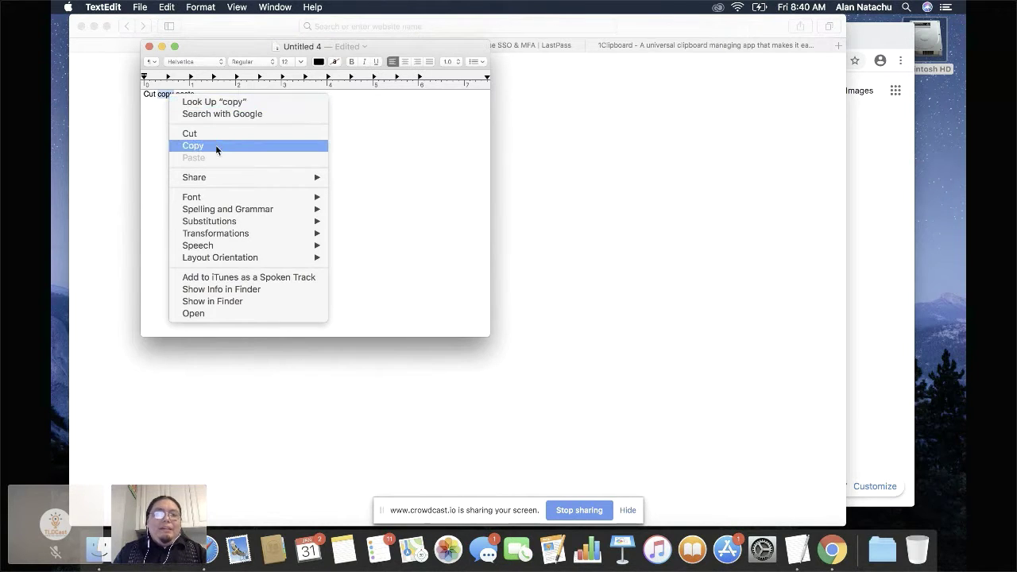
left_click(389, 164)
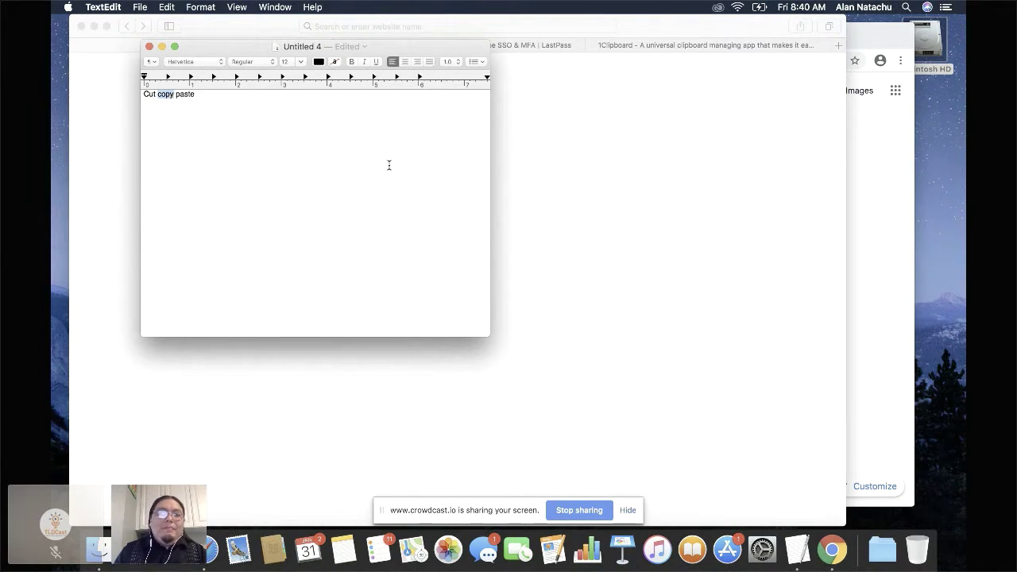
Cut the word "Cut" from the start of the line
left_click(264, 116)
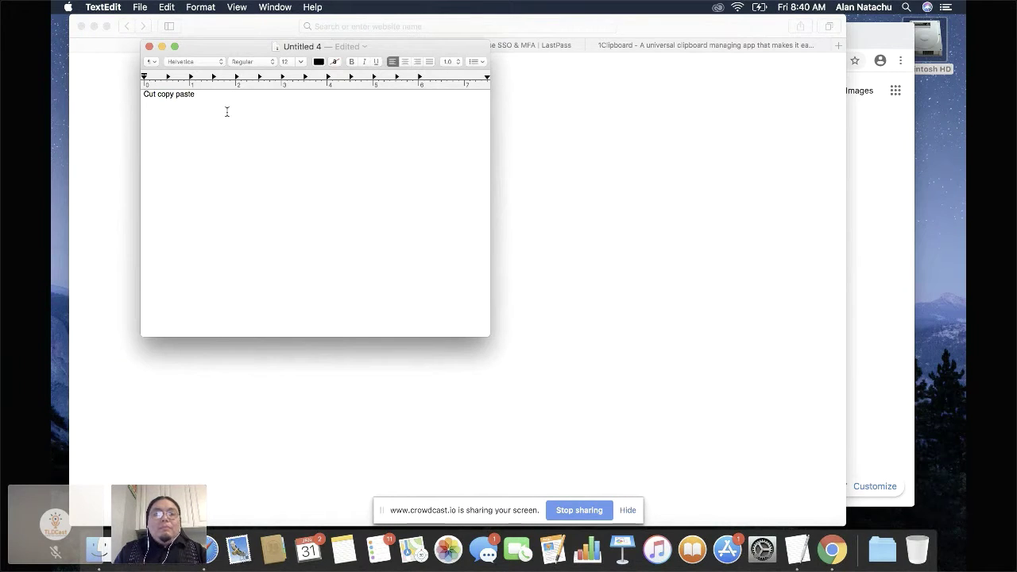
double_click(145, 94)
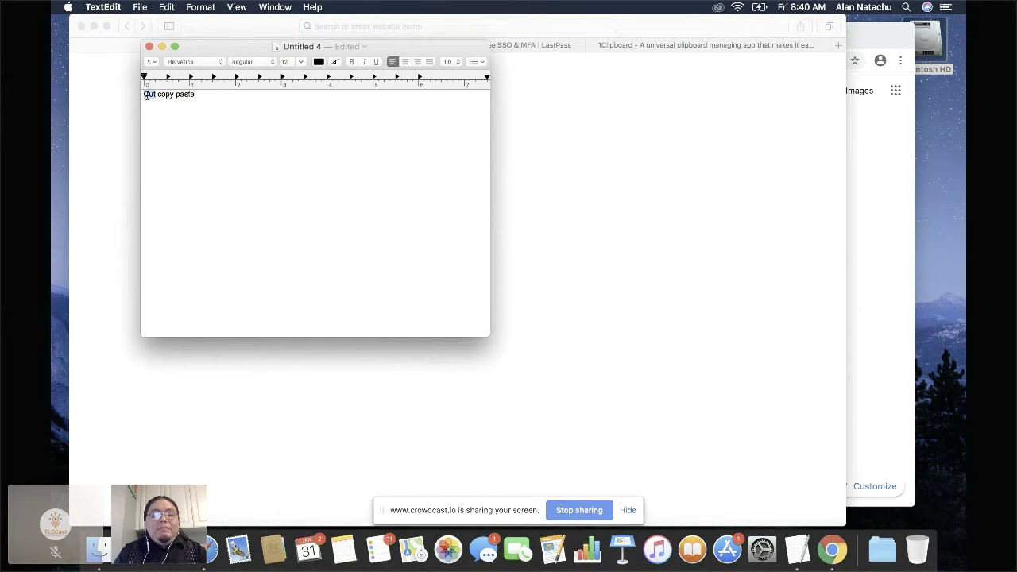
key("super+x")
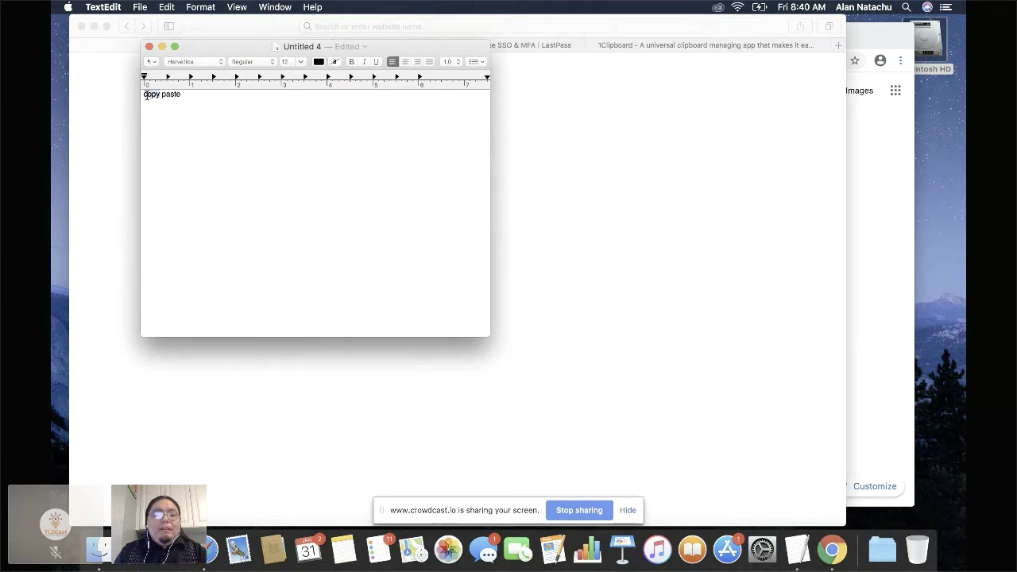
Copy the word "copy" and paste it on a new line below the existing text
double_click(147, 96)
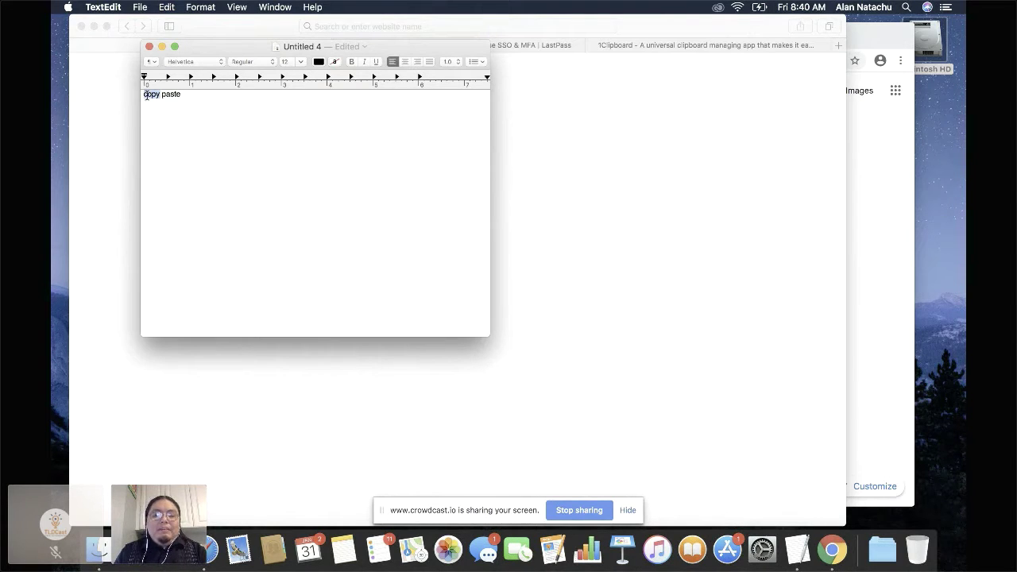
key("super+c")
left_click(222, 104)
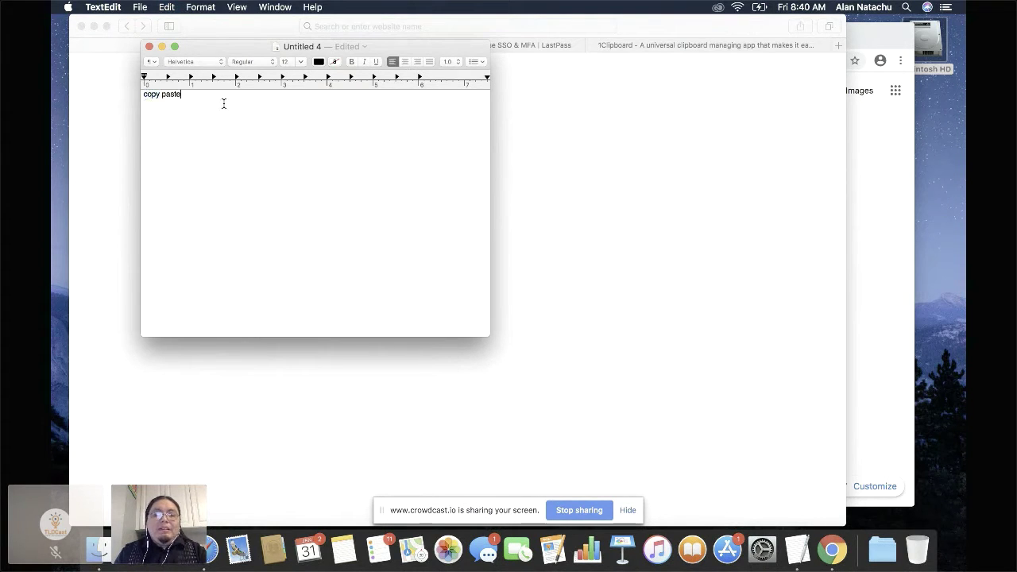
key("Return")
key("super+v")
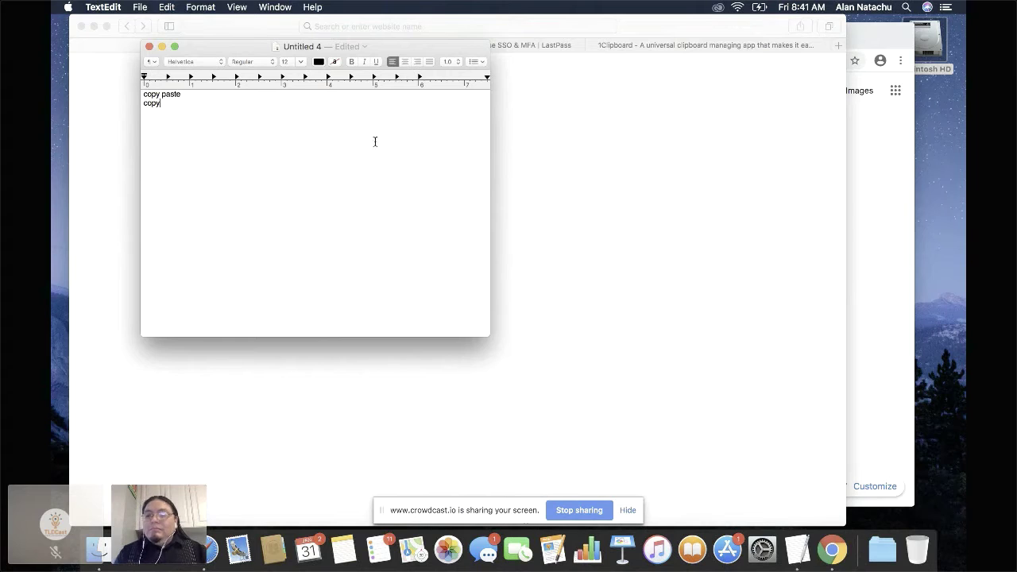
Switch to Safari and view the LastPass and 1Clipboard pages, ending on the blank Untitled tab
left_click(559, 116)
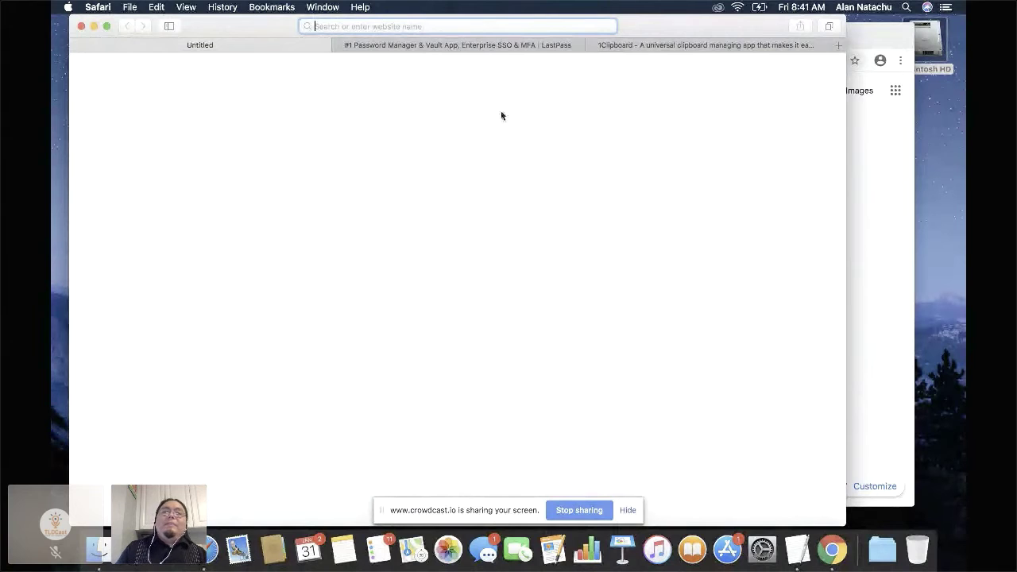
left_click(473, 46)
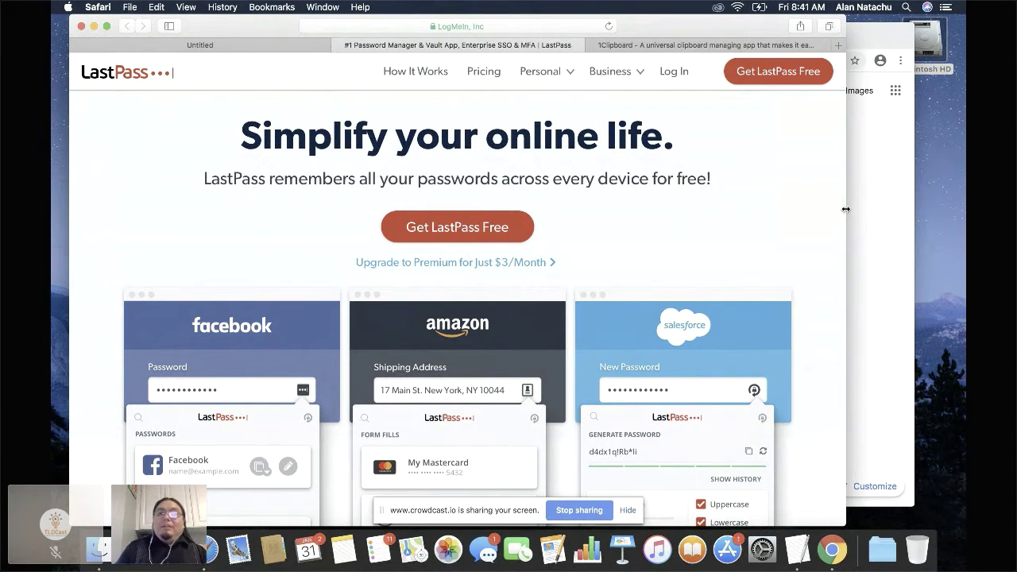
left_click(728, 45)
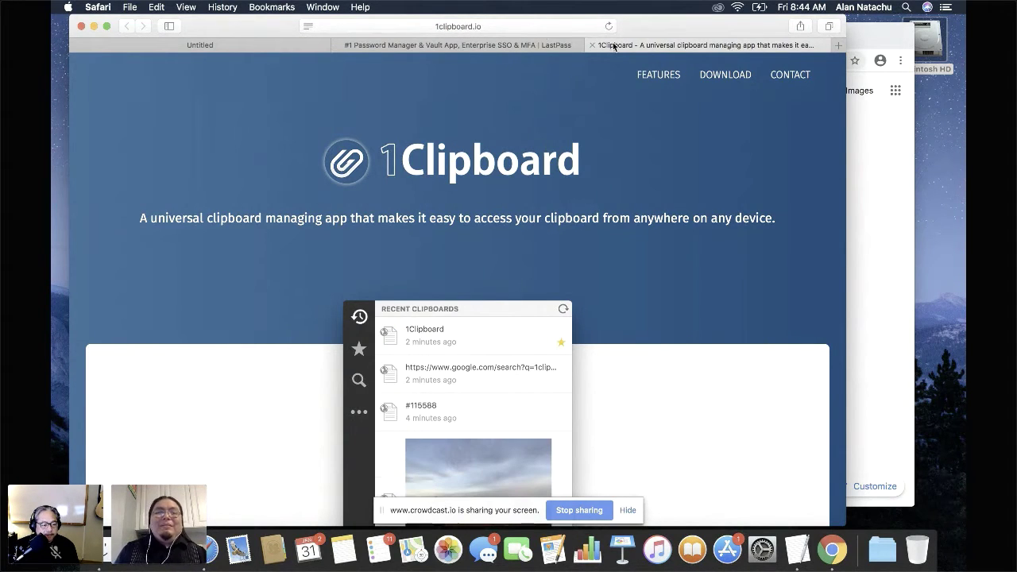
left_click(494, 44)
left_click(129, 44)
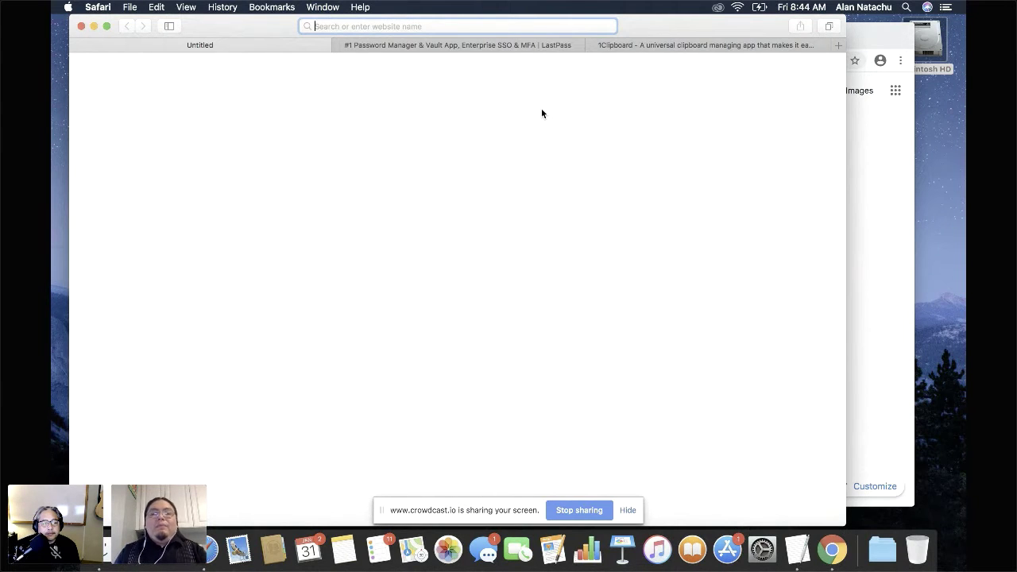
Cycle forward and backward through the open browser tabs, ending on the 1Clipboard page
key("ctrl+Tab")
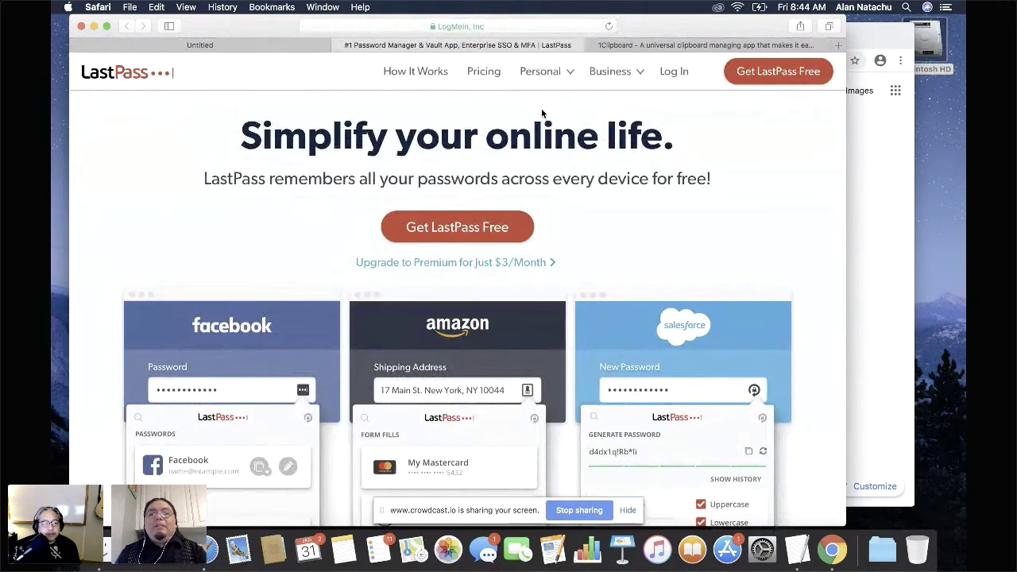
key("ctrl+Tab")
key("ctrl+Tab")
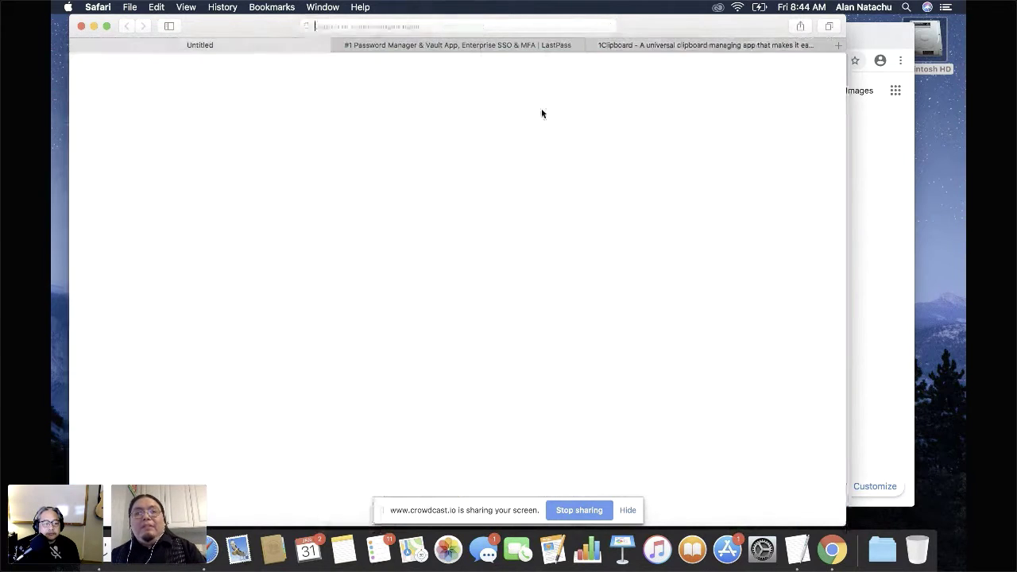
key("ctrl+Tab")
key("ctrl+Tab")
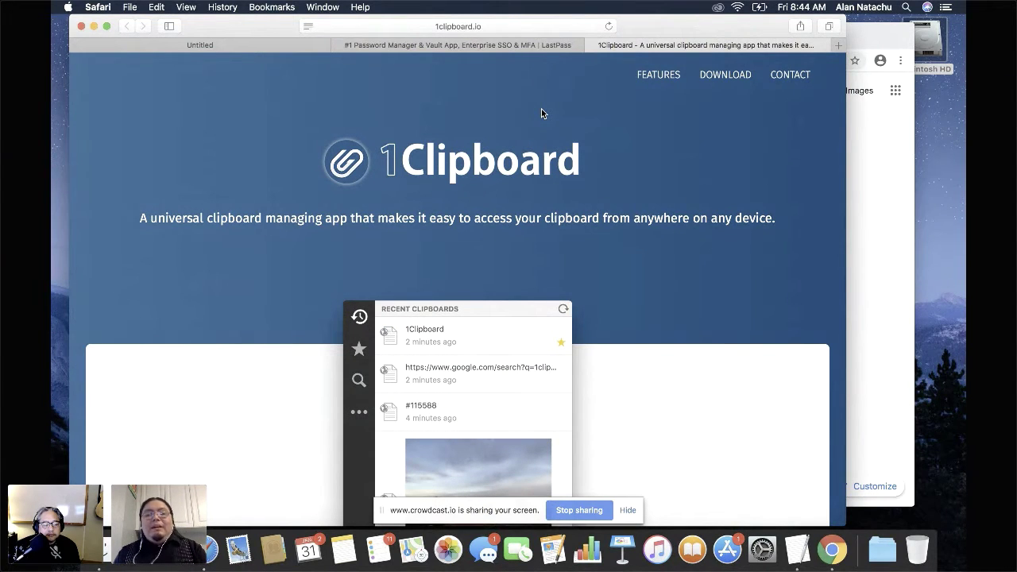
key("ctrl+shift+Tab")
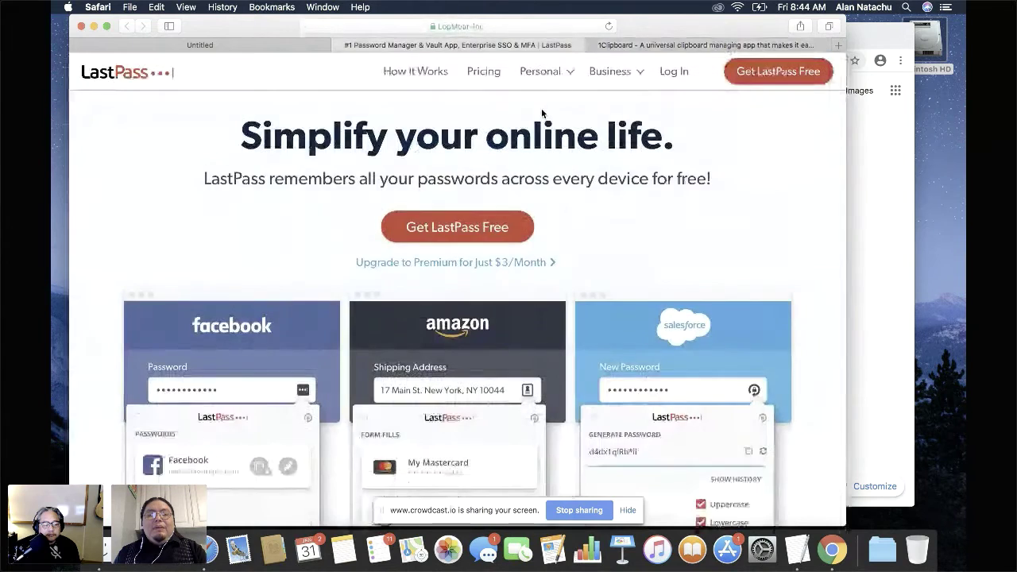
key("ctrl+Tab")
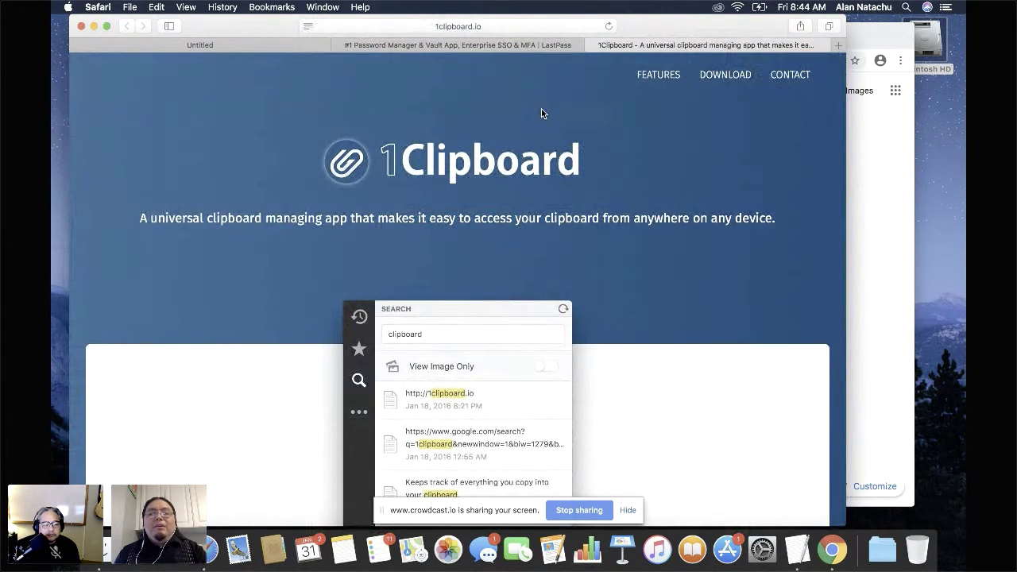
Go to the blank Untitled tab and close it
key("ctrl+Tab")
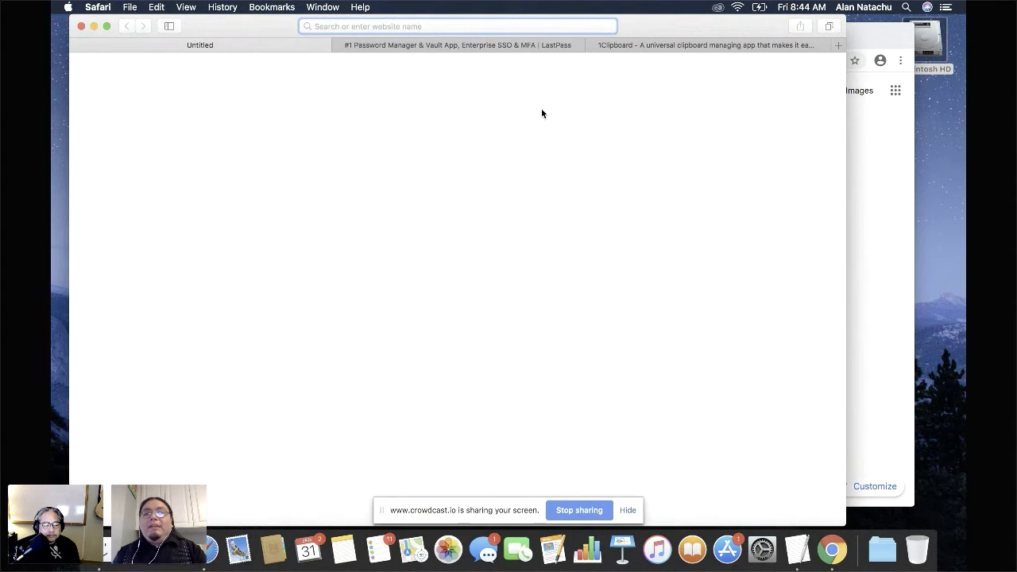
key("super+w")
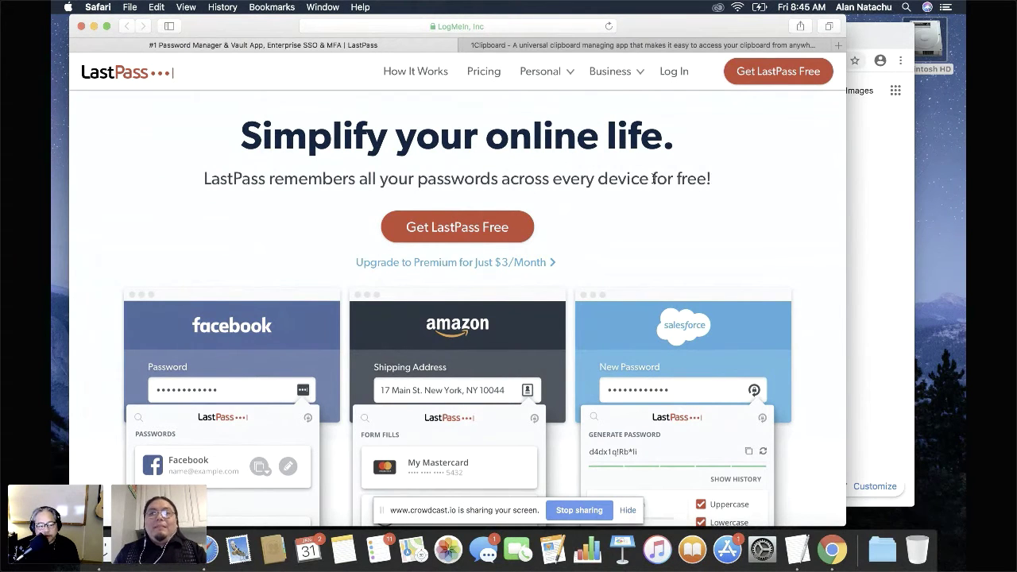
Switch back and forth between Safari and Google Chrome, ending on the LastPass page in Safari
key("super+Tab")
key("super+Tab")
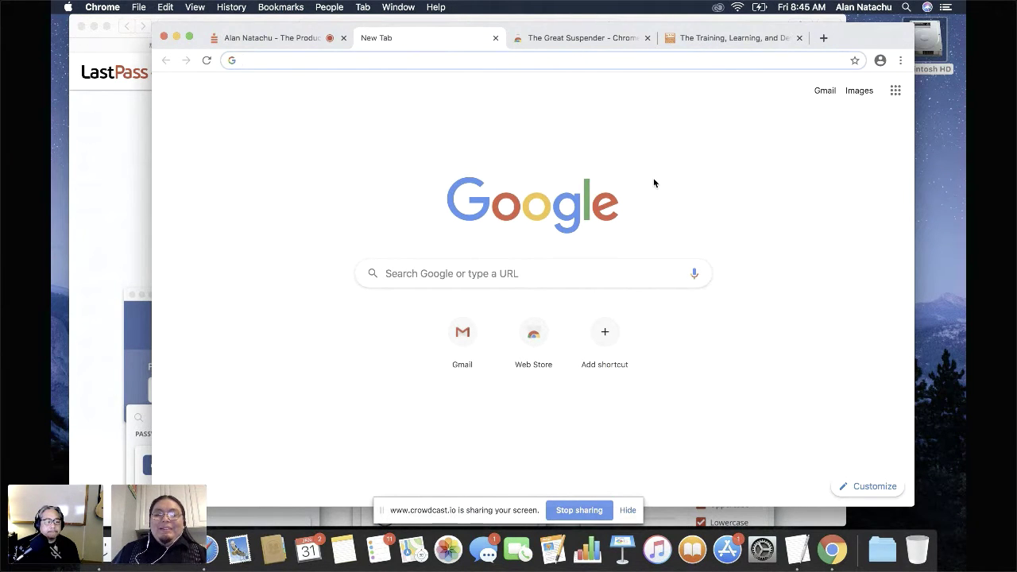
key("super+Tab")
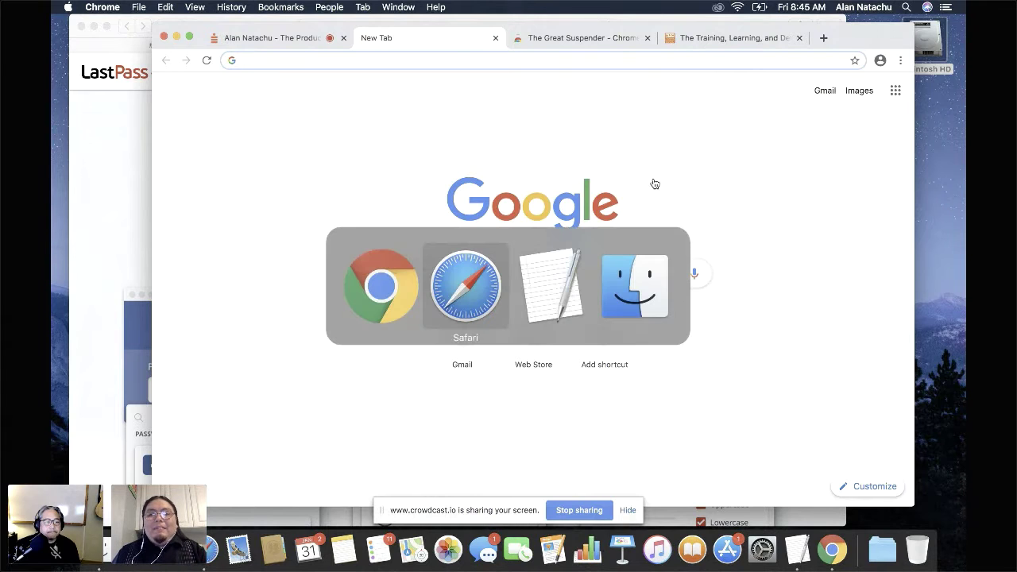
key("super+Tab")
key("super+Tab")
key("super+Tab")
key("super+Tab")
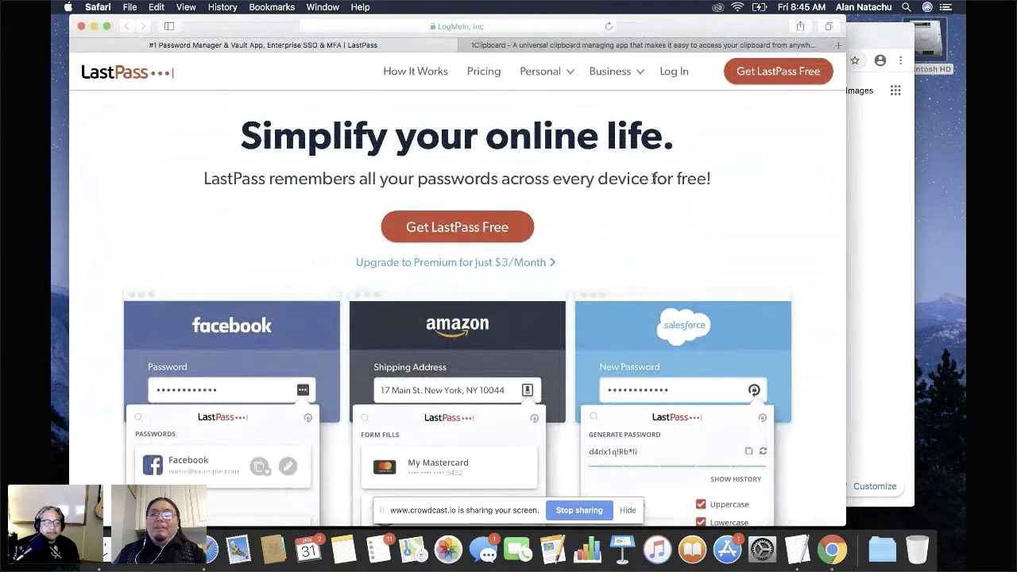
key("super+Tab")
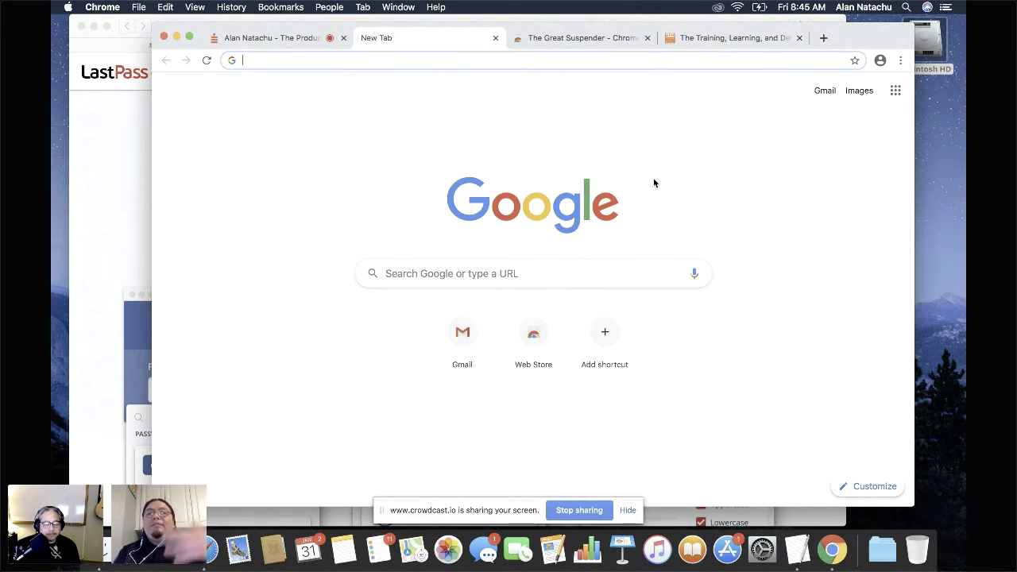
key("super+Tab")
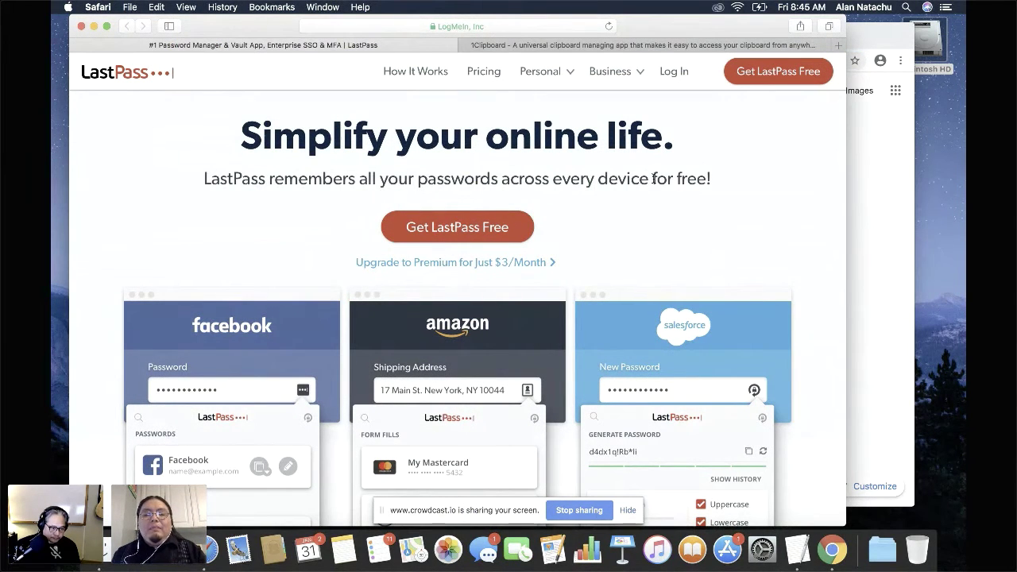
Cycle through the running applications and switch to Google Chrome
key("super+Tab")
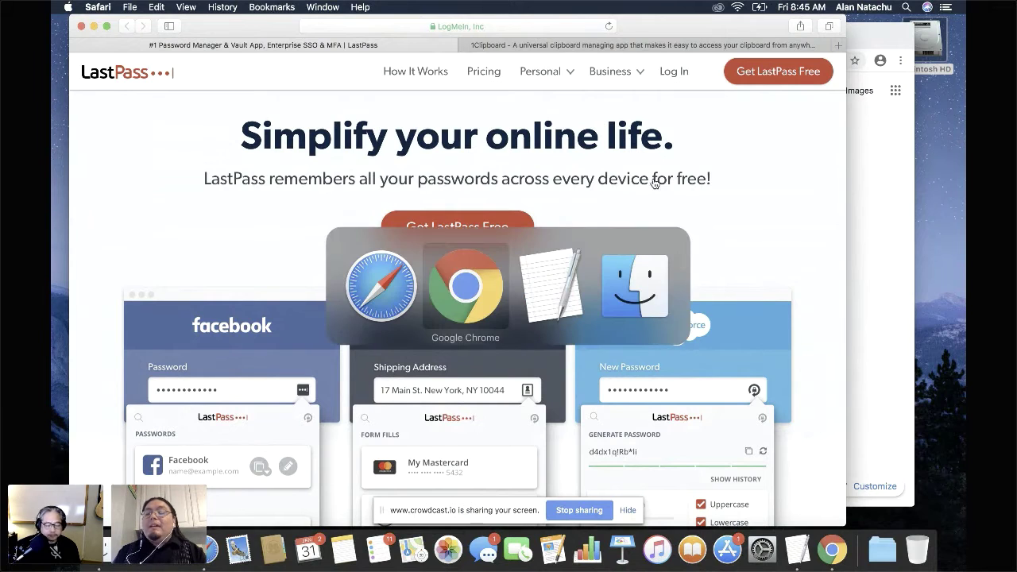
key("super+Tab")
key("super+Tab")
key("super+Tab")
key("super+Tab")
key("super+Tab")
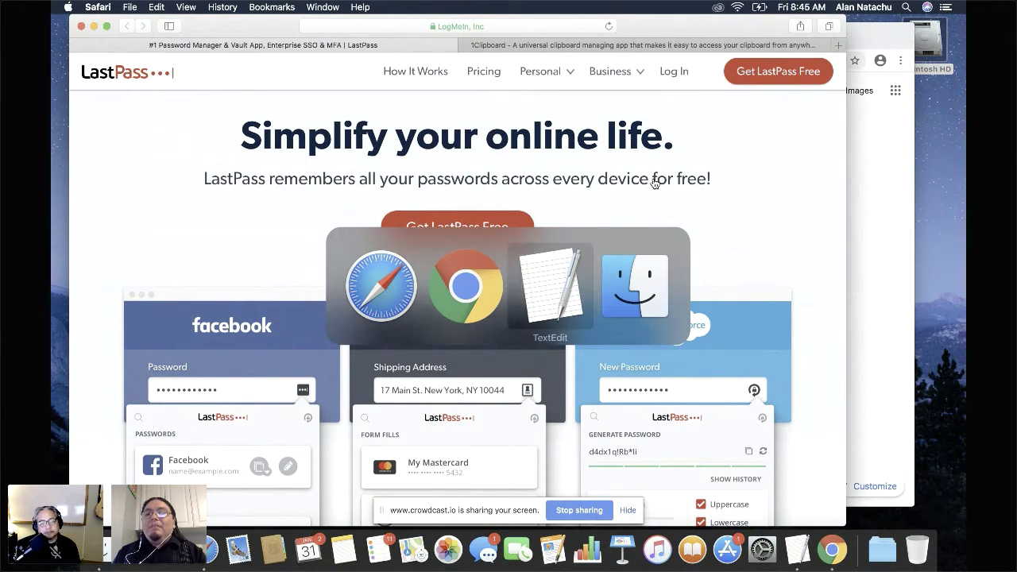
key("super+Tab")
key("super+Tab")
key("super+Tab")
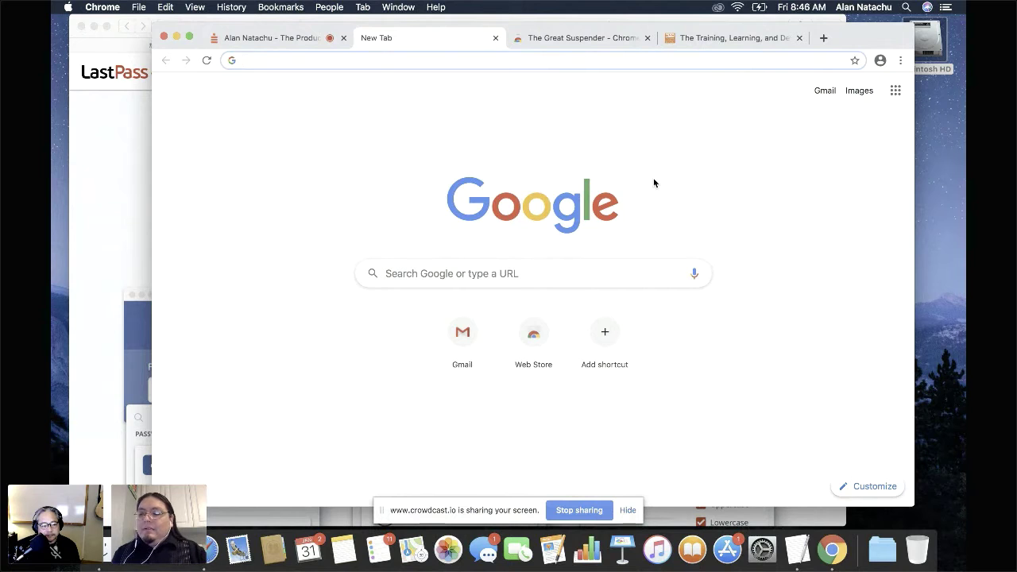
Show the already open TLDC website and view its Upcoming Events section on The Productivity Playlist
left_click(712, 40)
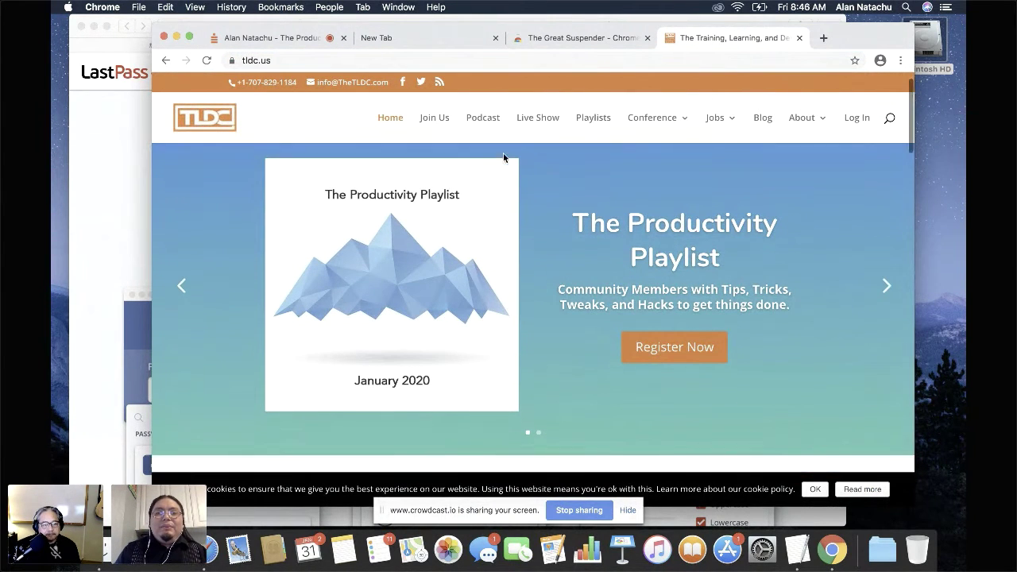
scroll(504, 158, "down", 4)
scroll(503, 157, "down", 1)
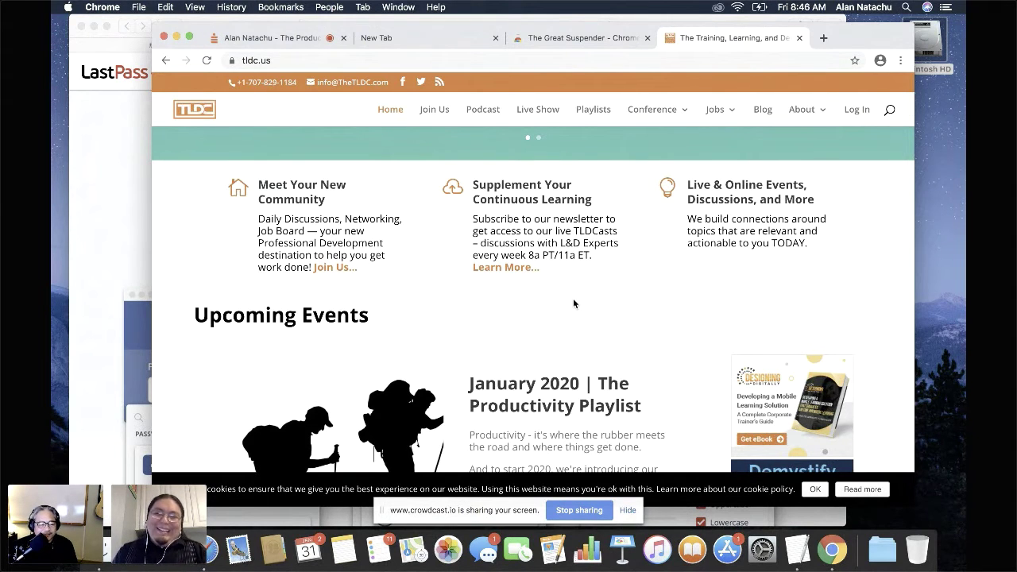
scroll(573, 304, "down", 4)
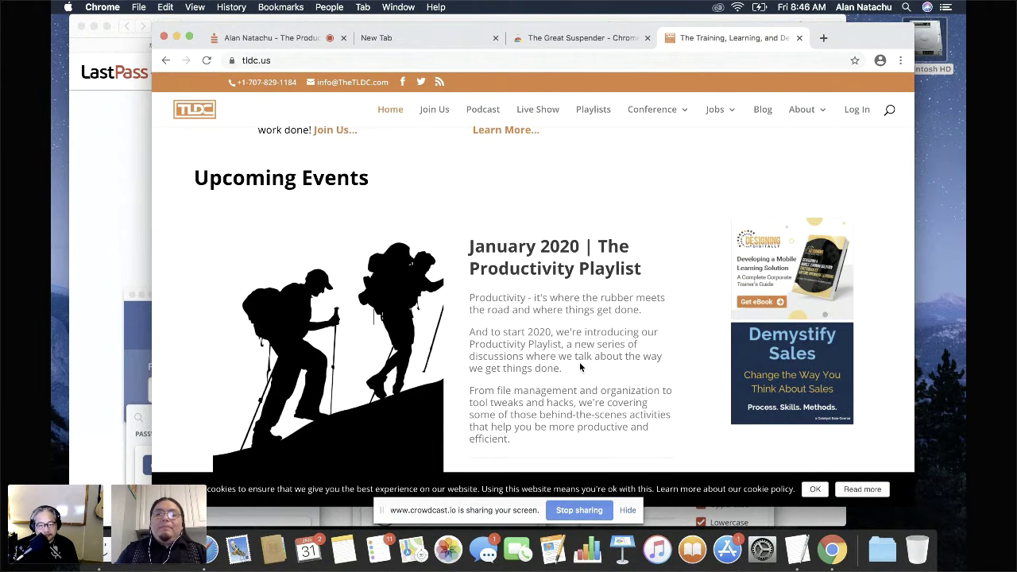
Zoom the TLDC page in to 150% and return to the top of the home page
key("super+equal")
key("super+equal")
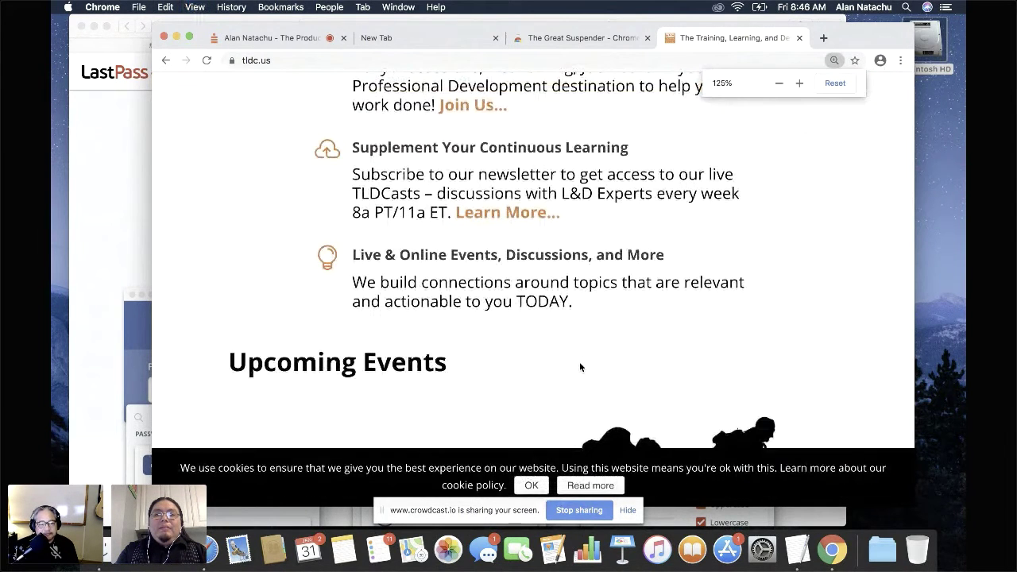
key("super+equal")
scroll(580, 368, "up", 2)
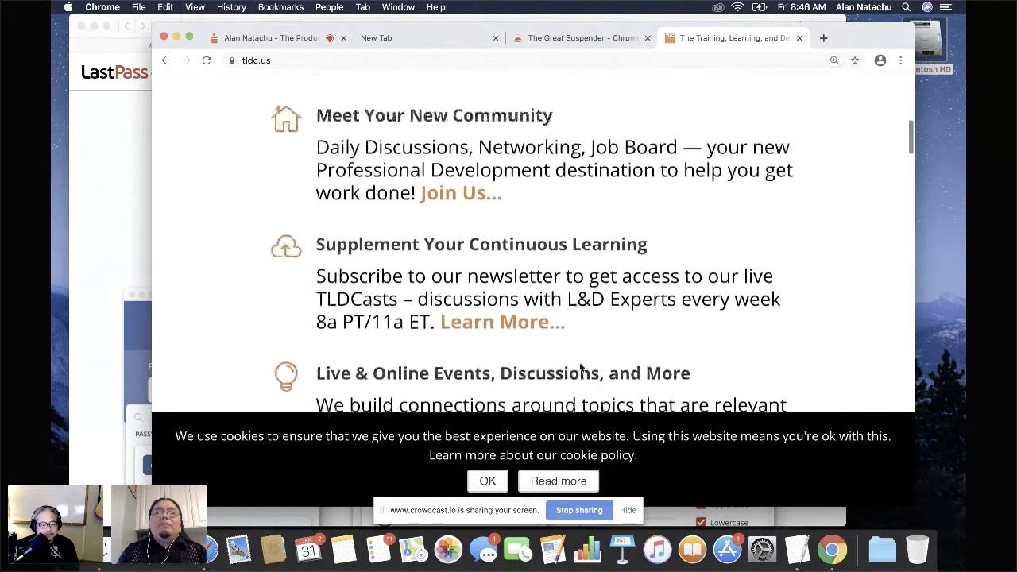
scroll(581, 368, "up", 6)
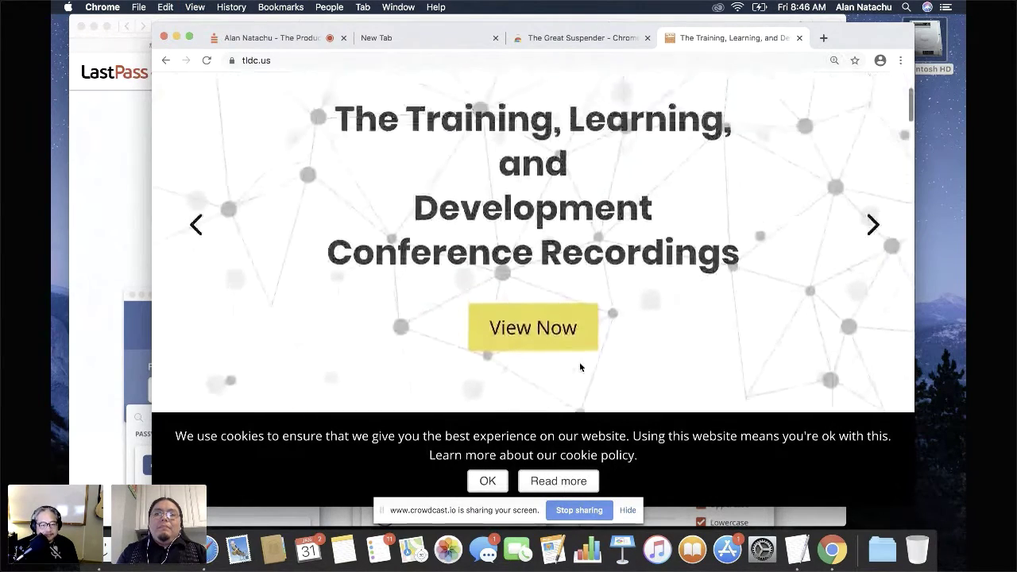
scroll(581, 368, "up", 2)
Zoom the TLDC page out step by step to 75% and view the home page at that size
key("super+minus")
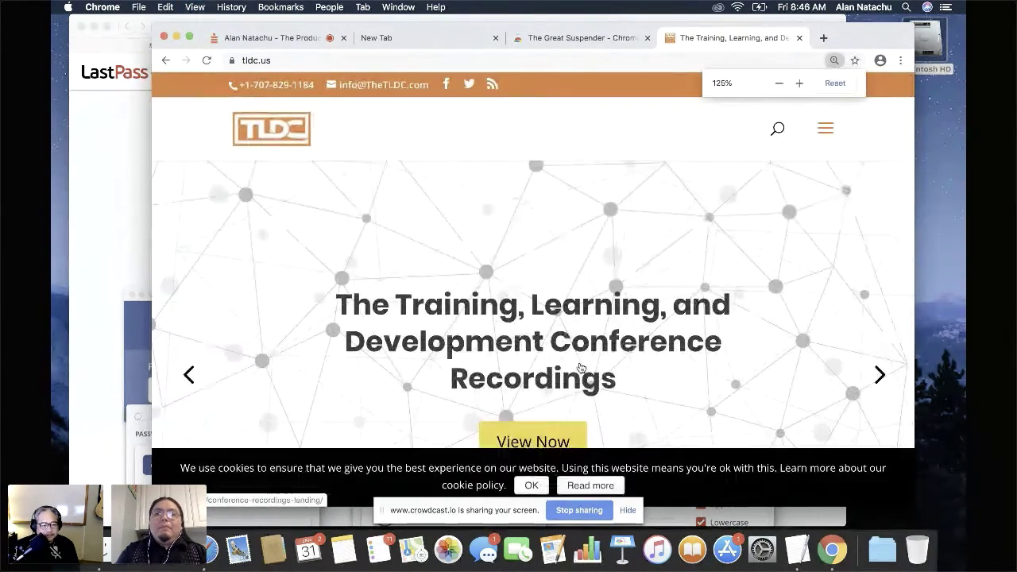
key("super+minus")
key("super+minus")
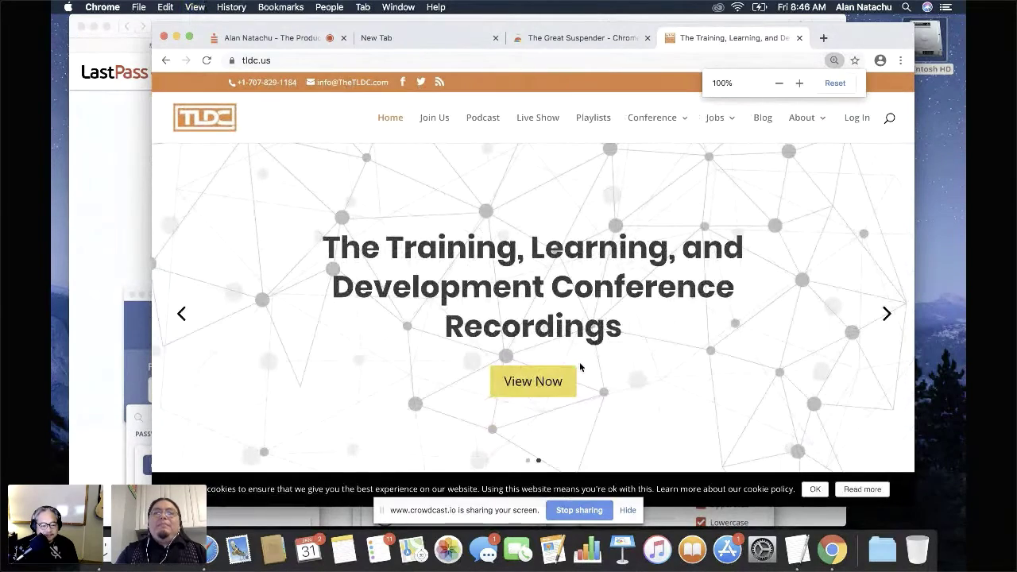
key("super+minus")
key("super+minus")
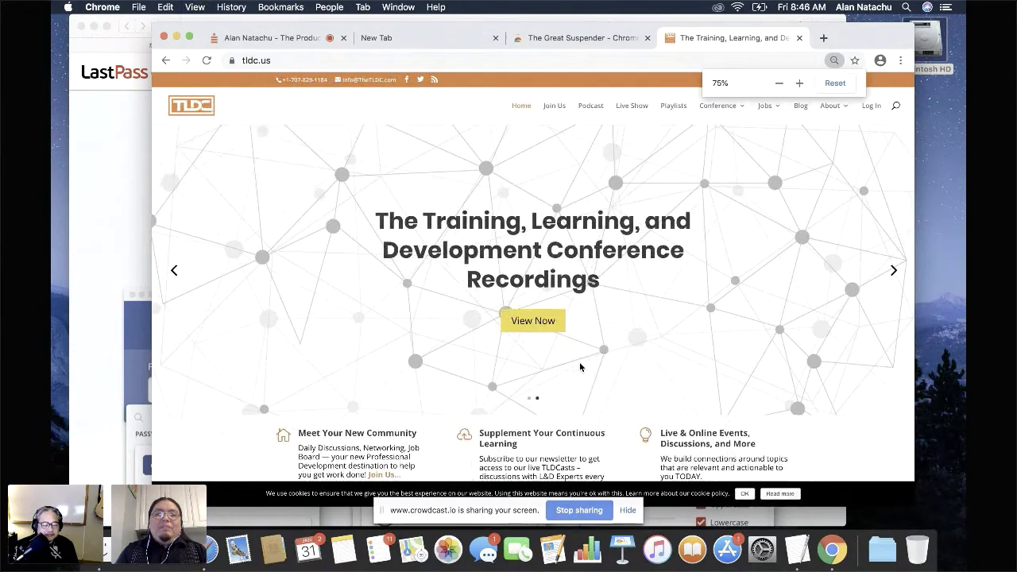
scroll(579, 364, "down", 3)
scroll(580, 367, "up", 3)
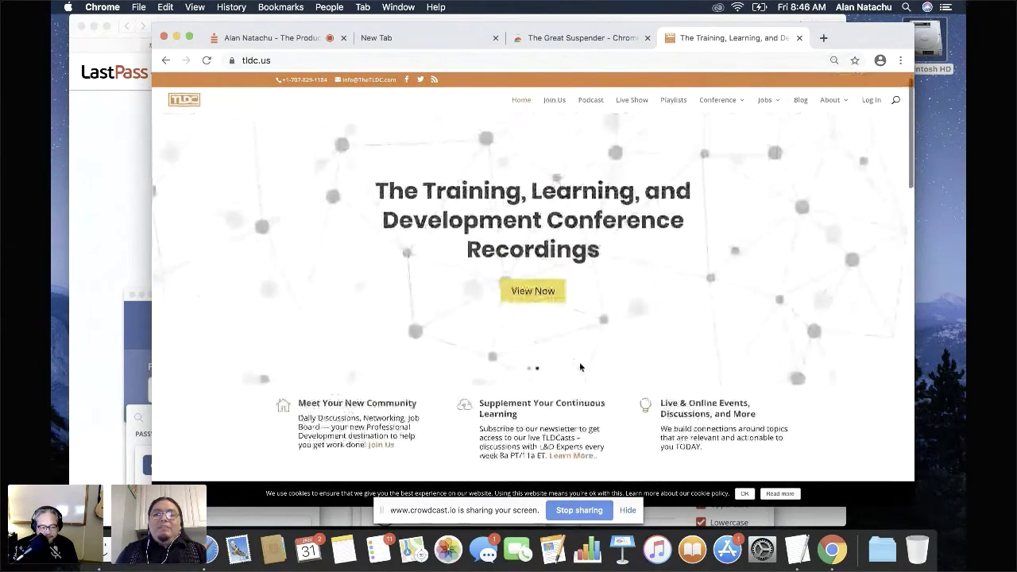
Zoom the TLDC home page back in to 125%
key("super+minus")
key("super+plus")
key("super+plus")
key("super+plus")
key("super+plus")
key("super+plus")
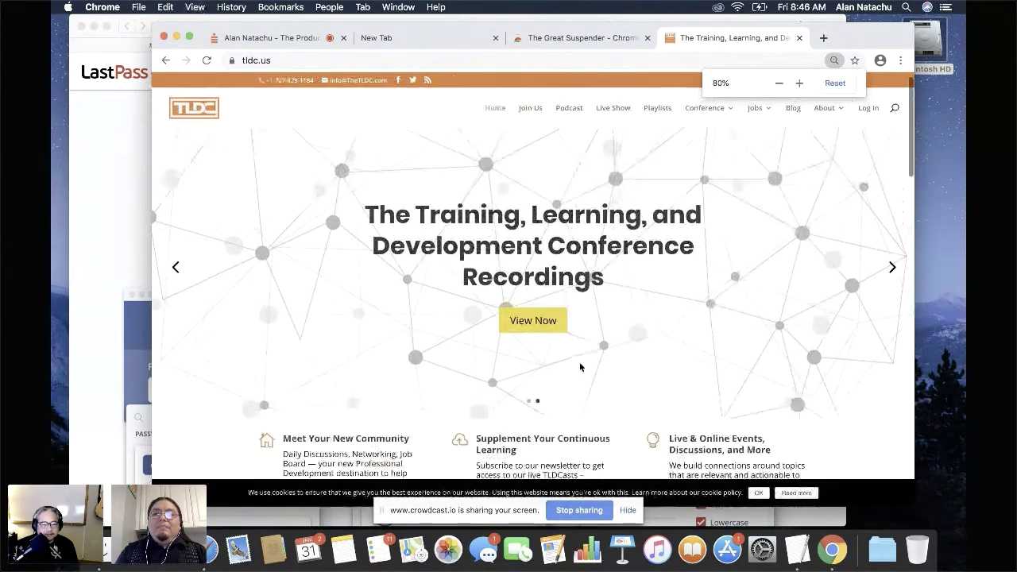
key("super+plus")
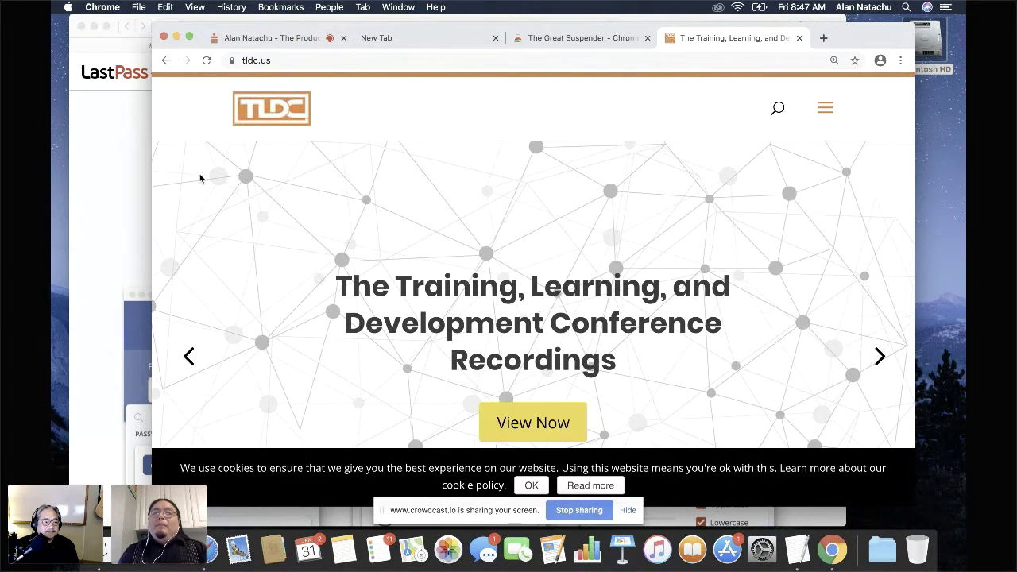
Zoom the TLDC page in to 150% and back out to 125%
key("super+equal")
key("super+equal")
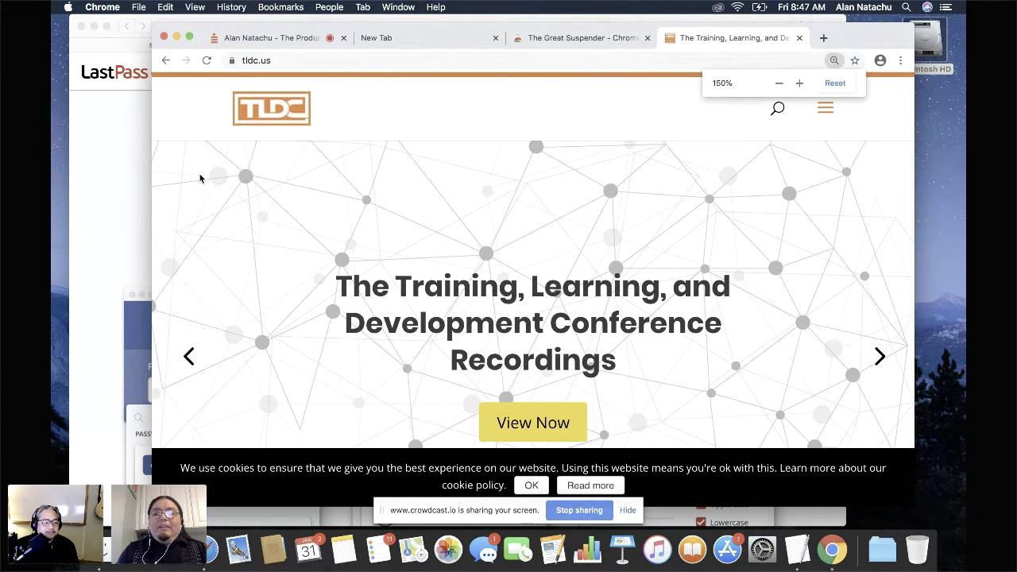
key("super+minus")
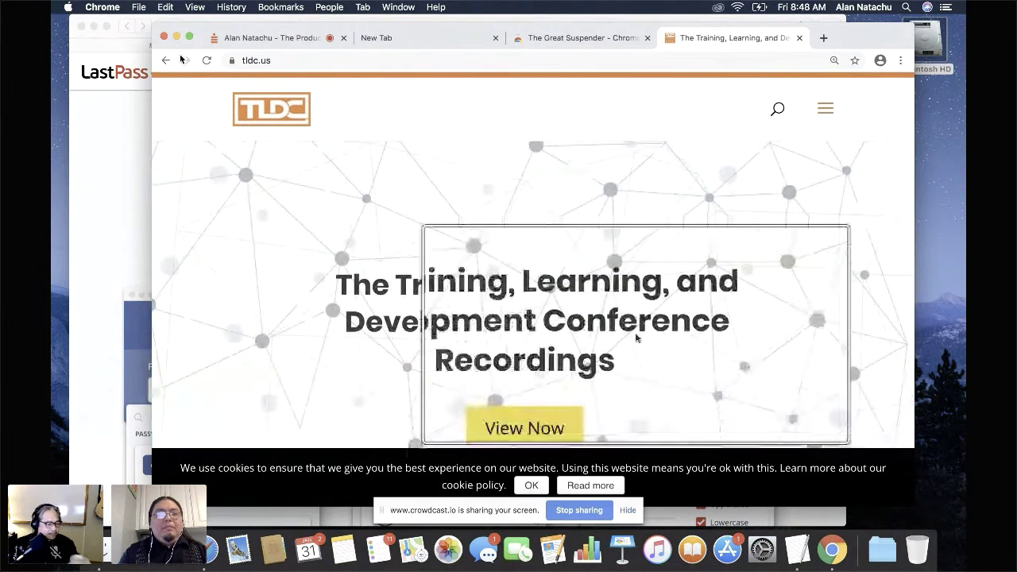
Magnify the area around the TLDC logo and address with the screen magnifier, and return to the normal view
scroll(182, 60, "up", 2)
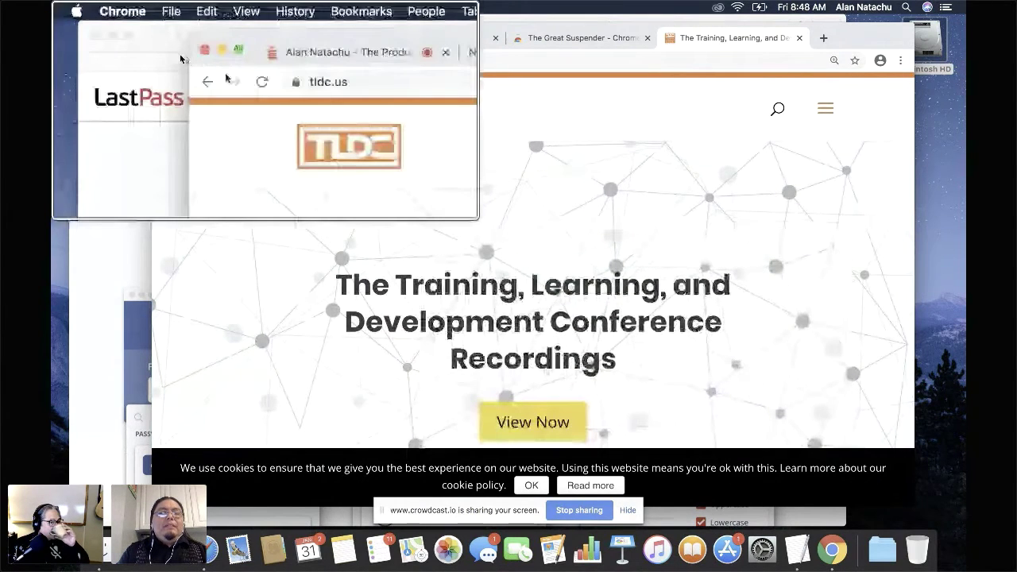
scroll(180, 54, "up", 3)
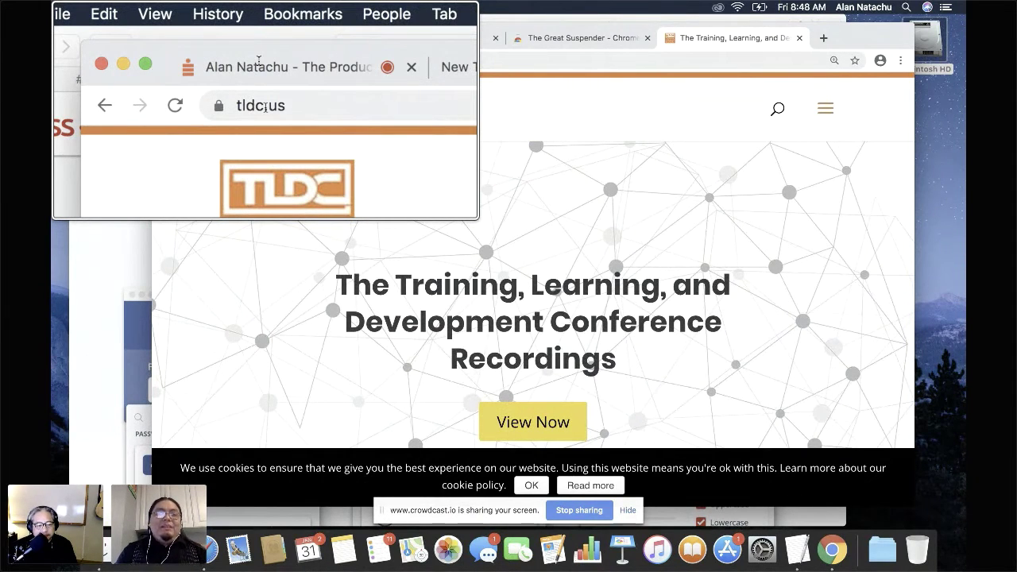
scroll(259, 60, "down", 5)
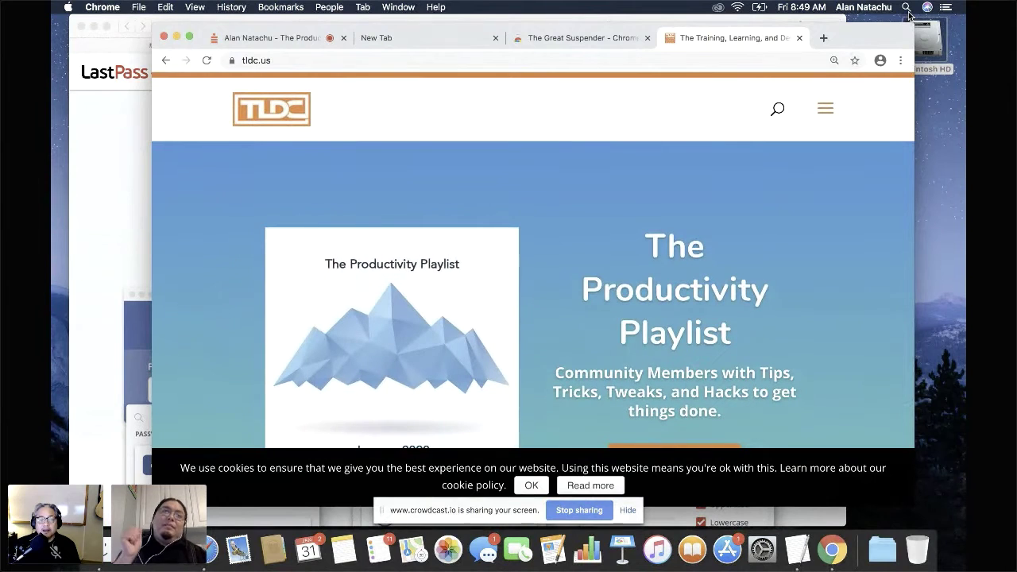
Search for "safari" in Spotlight and switch to Safari
left_click(907, 8)
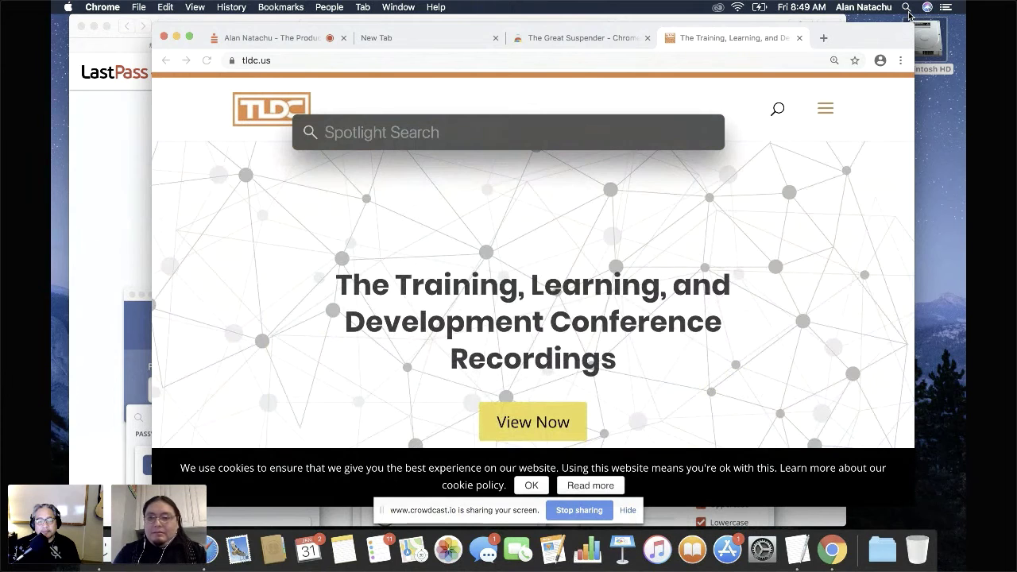
type("safari")
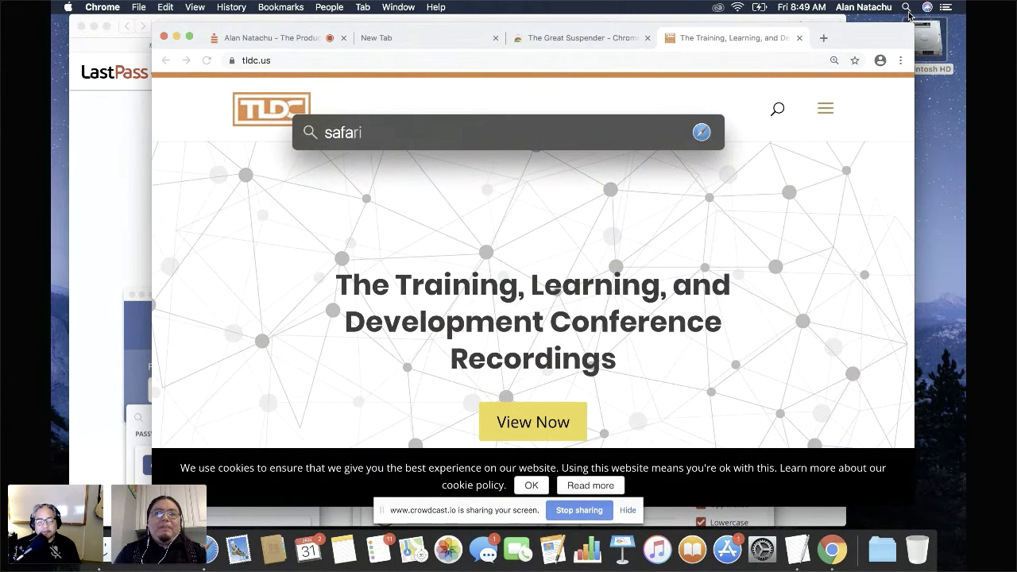
key("Return")
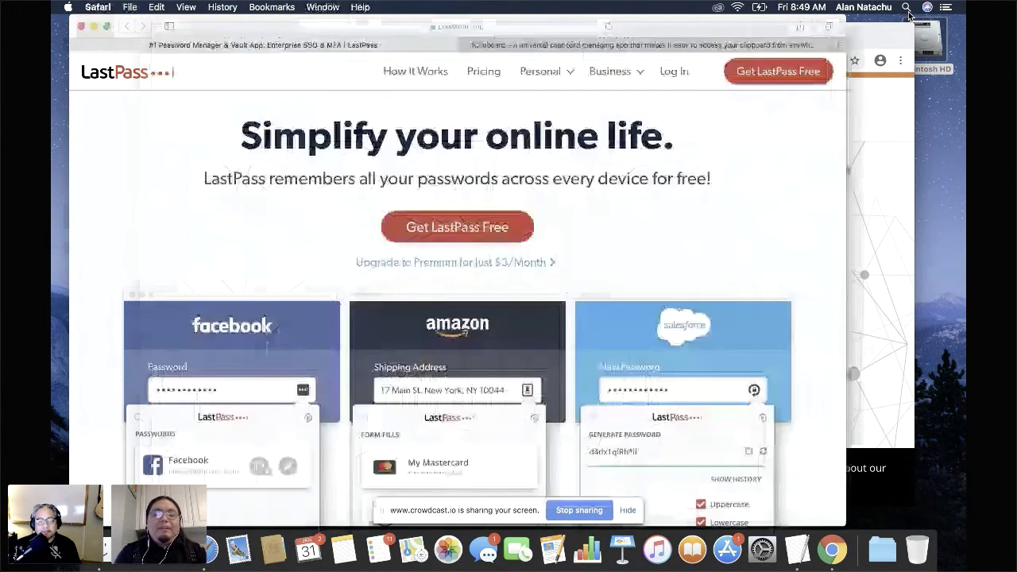
Search for "chrome" in Spotlight and switch to Google Chrome
left_click(909, 12)
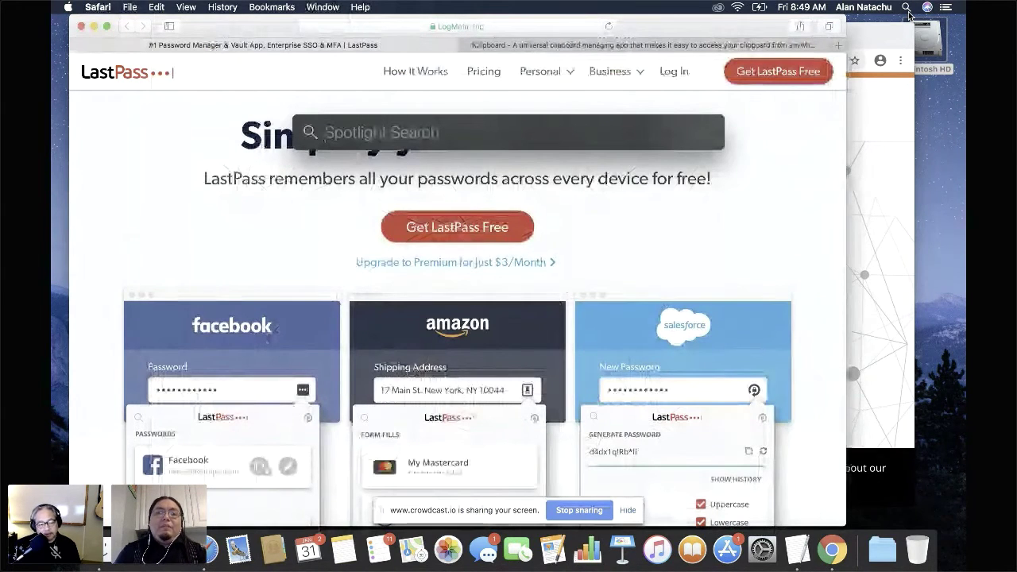
type("chrome")
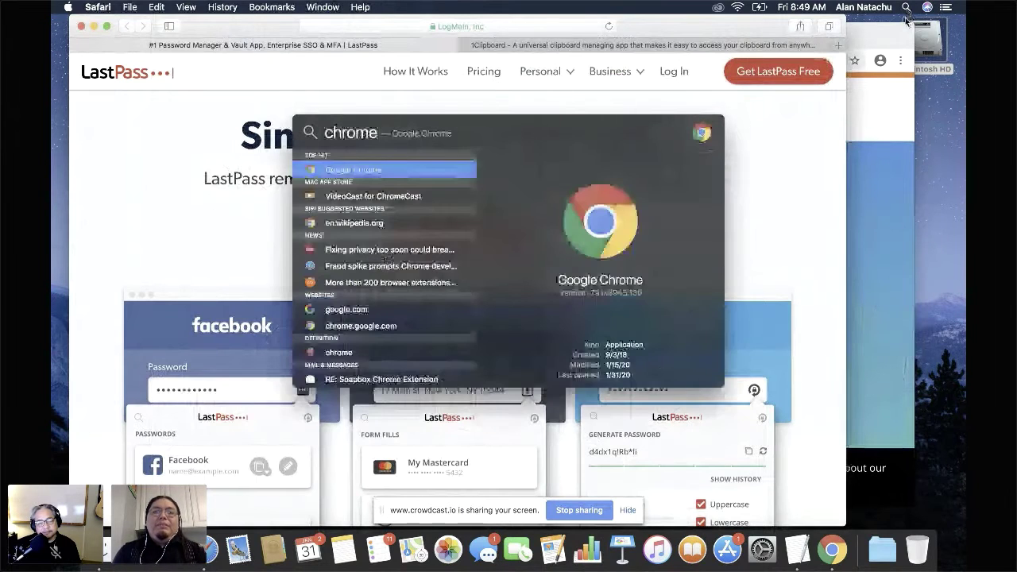
key("Return")
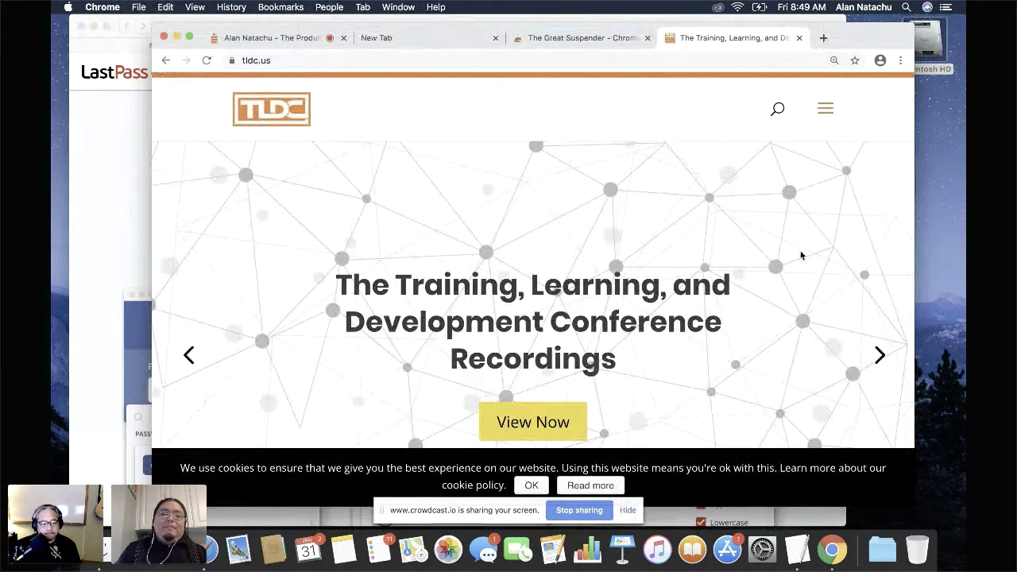
Open Spotlight Search, clear the previous query and dismiss it
key("super+space")
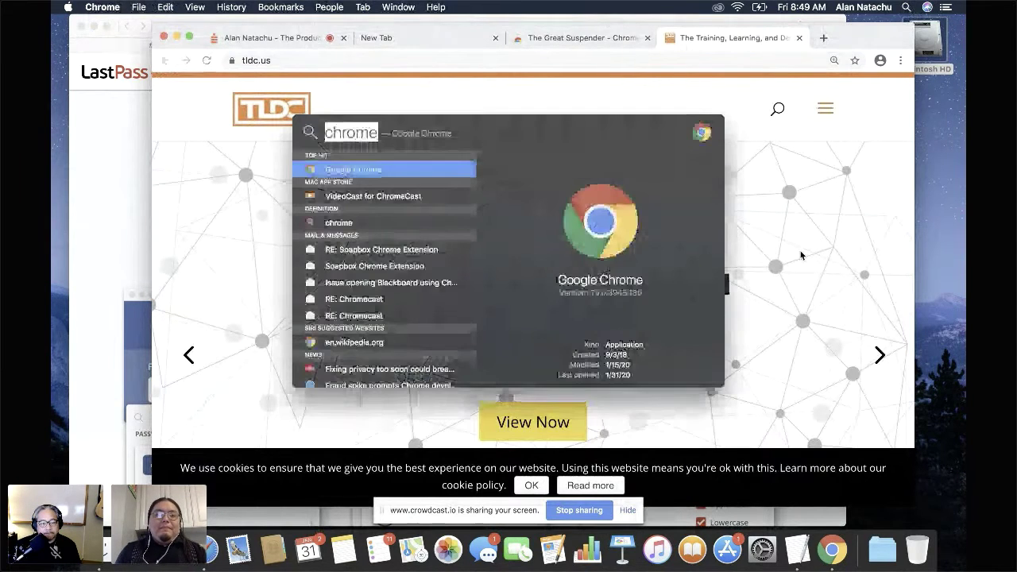
key("BackSpace")
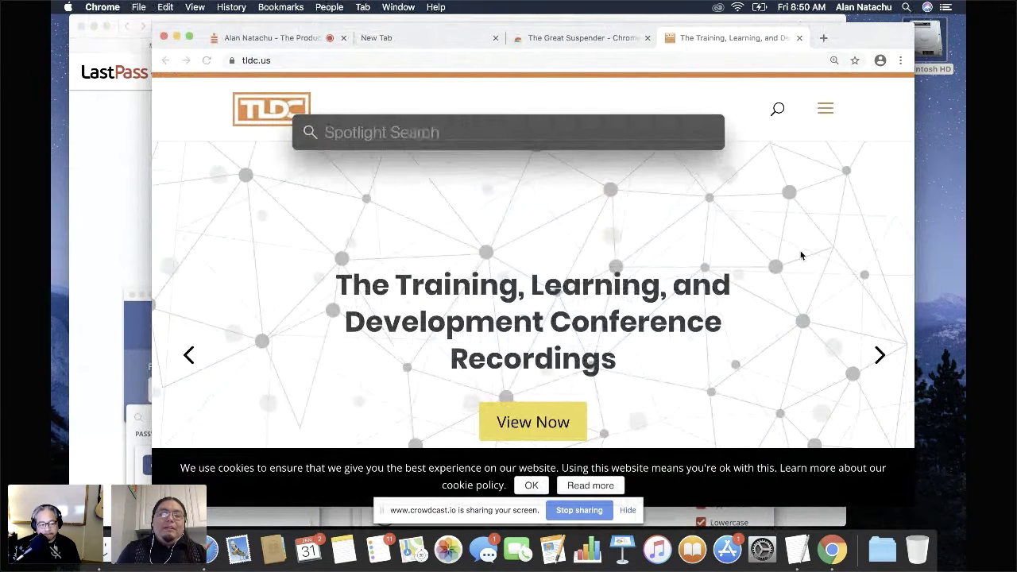
key("Escape")
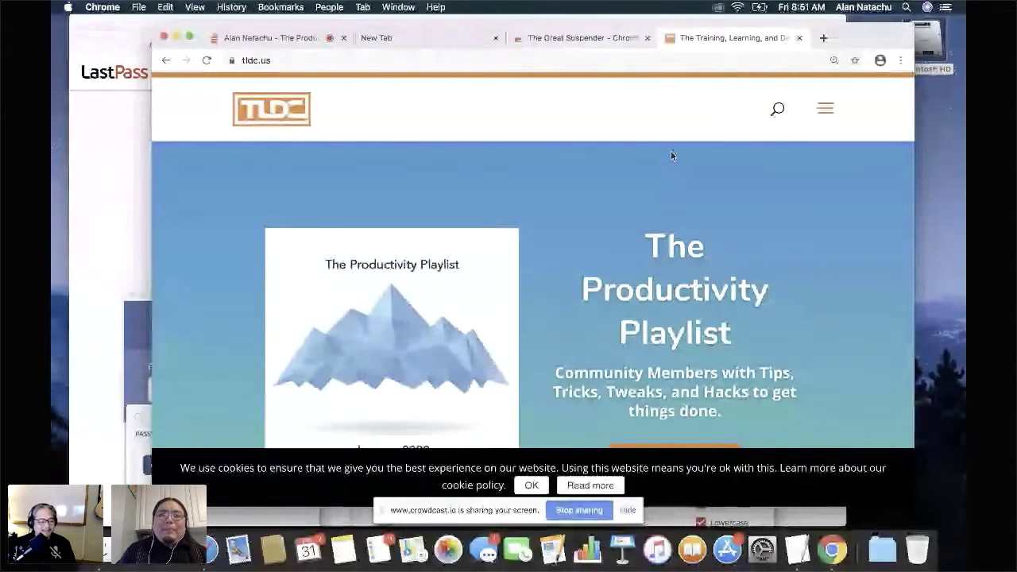
Switch to The Great Suspender tab and back to the TLDC home page tab
key("ctrl+shift+Tab")
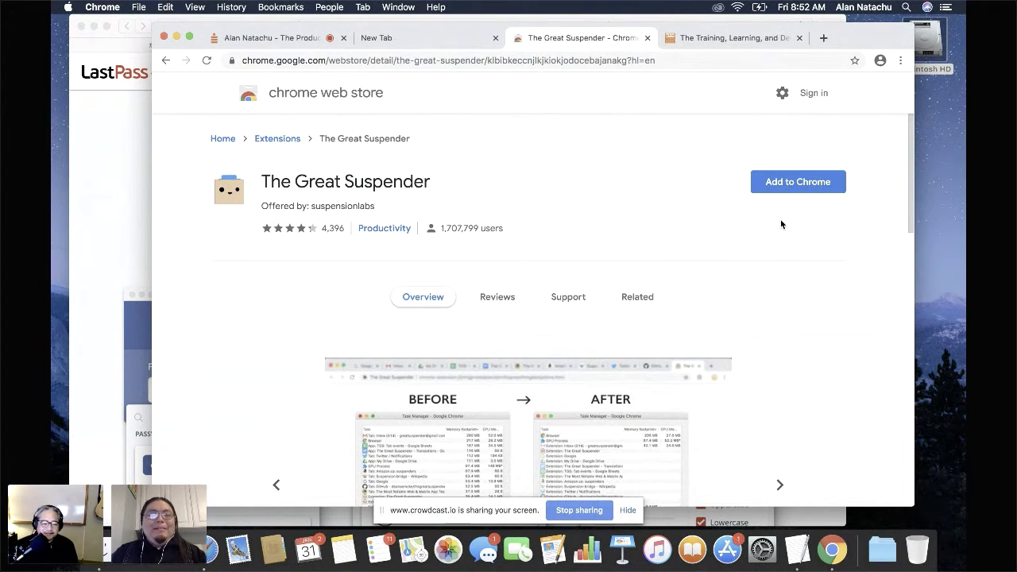
key("ctrl+Tab")
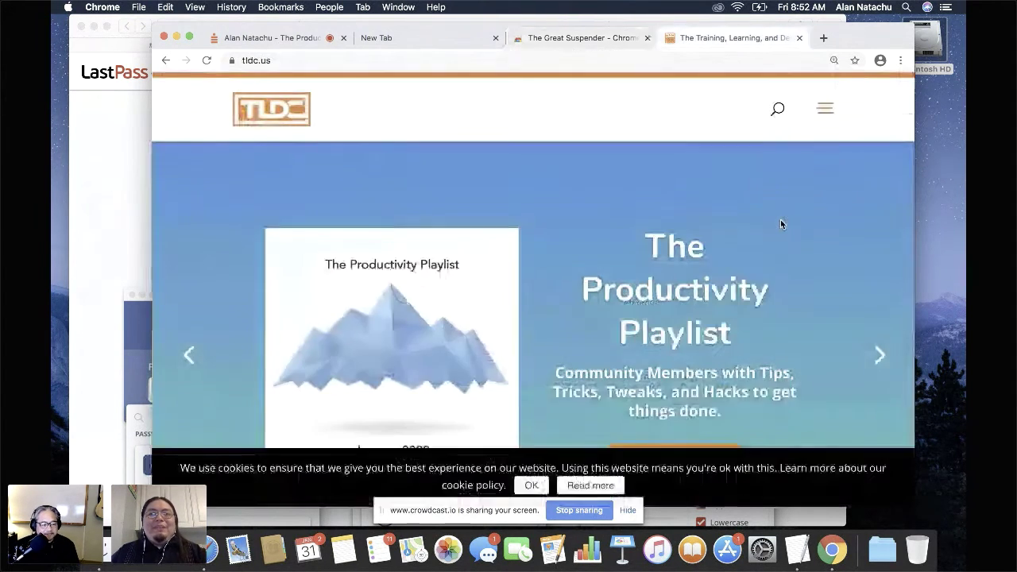
Open the Join Us link under Meet Your New Community in a new tab and show that tab
scroll(780, 224, "down", 2)
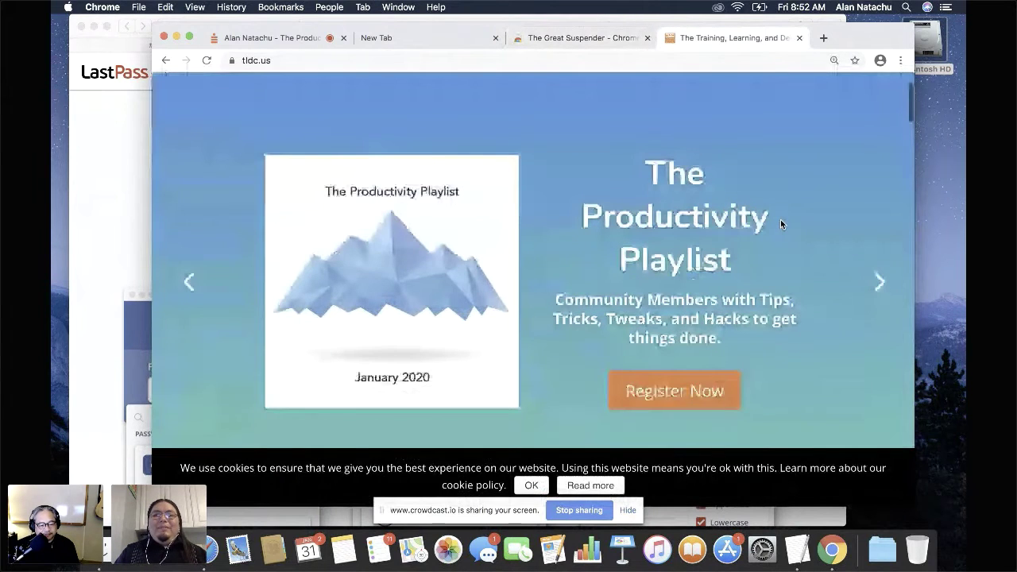
scroll(780, 223, "down", 10)
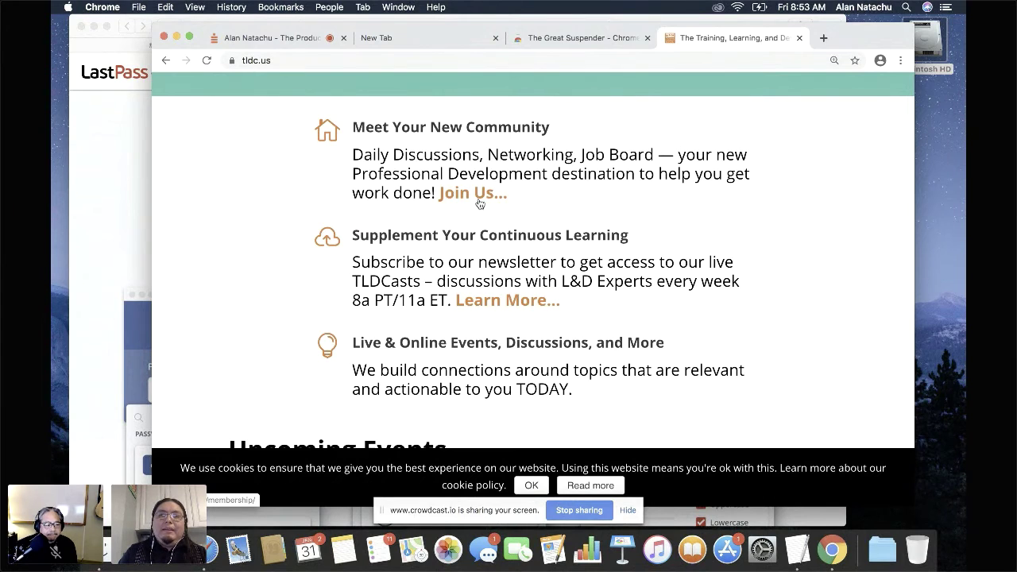
left_click(479, 205, "super")
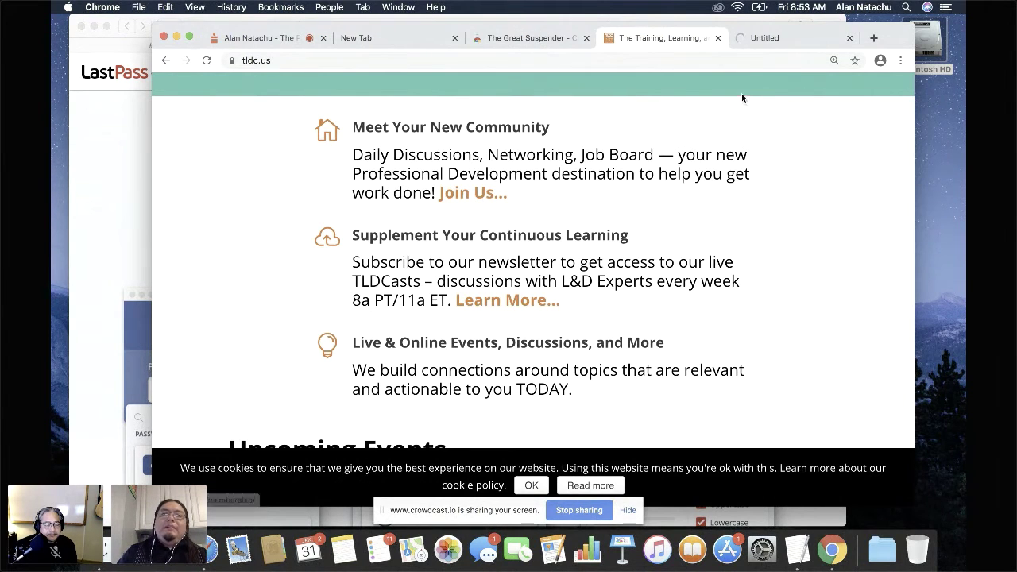
left_click(772, 37)
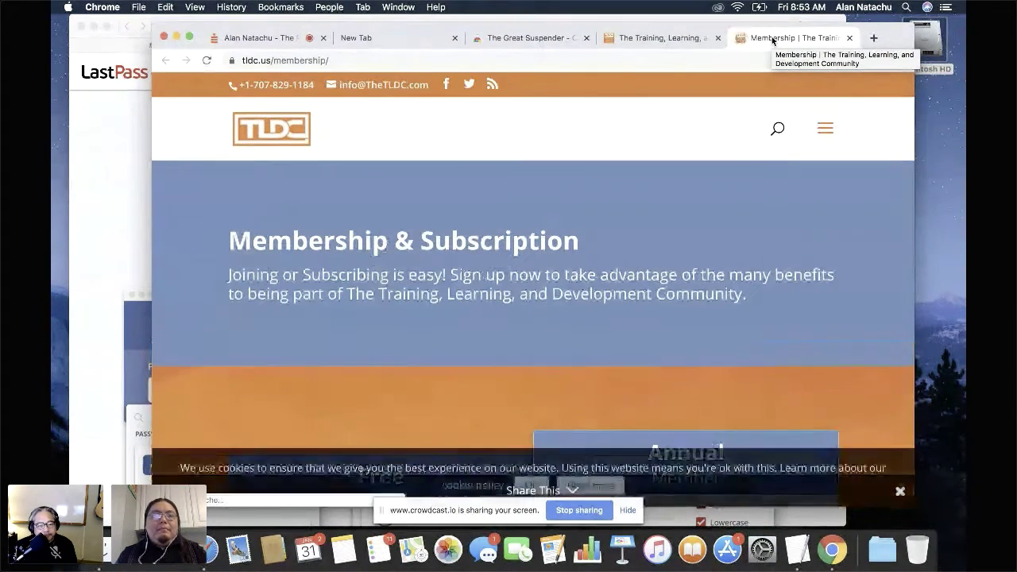
Return to the TLDC home page, open the Learn More link about TLDCasts in a new tab and show it
key("ctrl+shift+Tab")
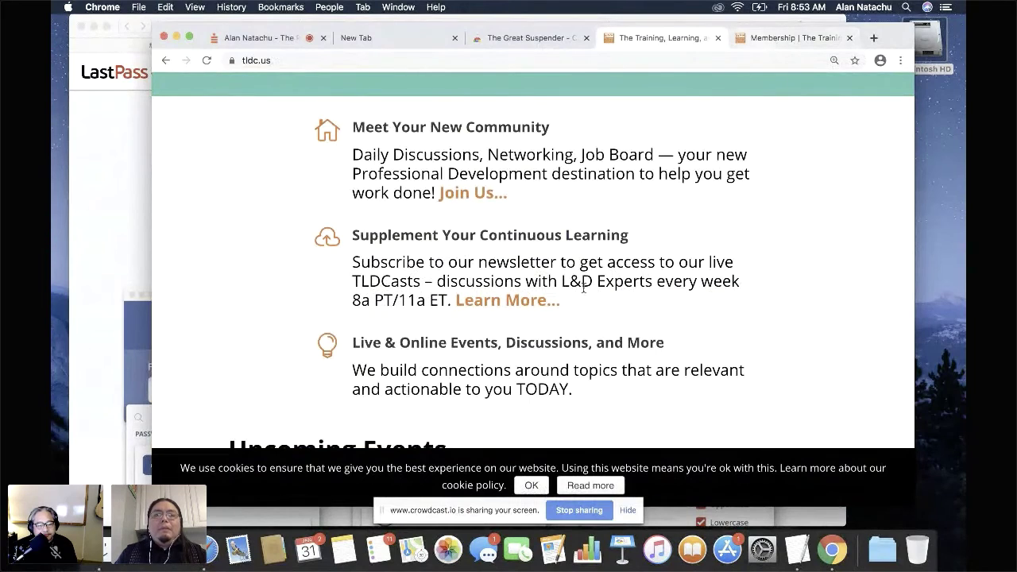
left_click(535, 307, "super")
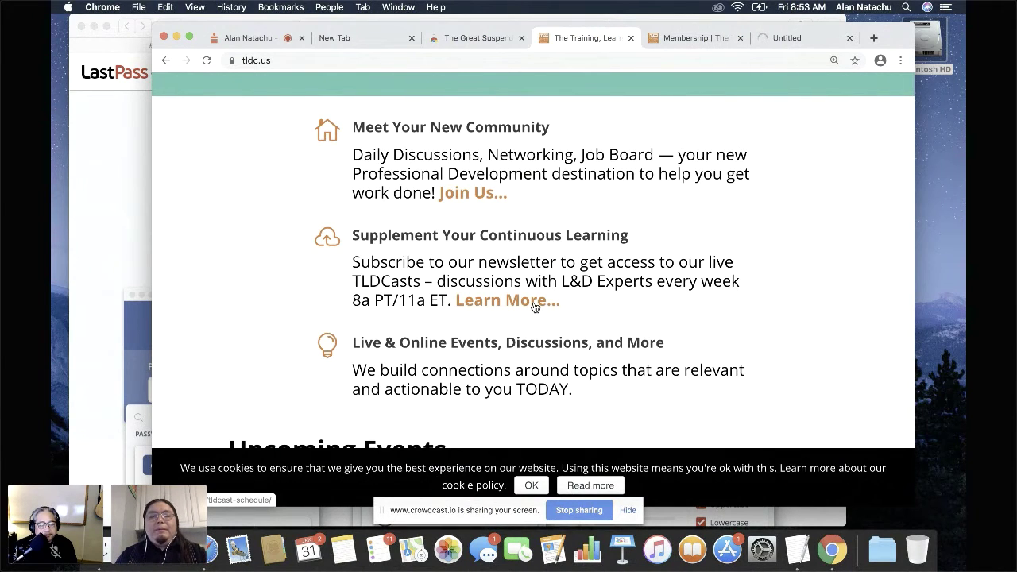
key("ctrl+Tab")
key("ctrl+Tab")
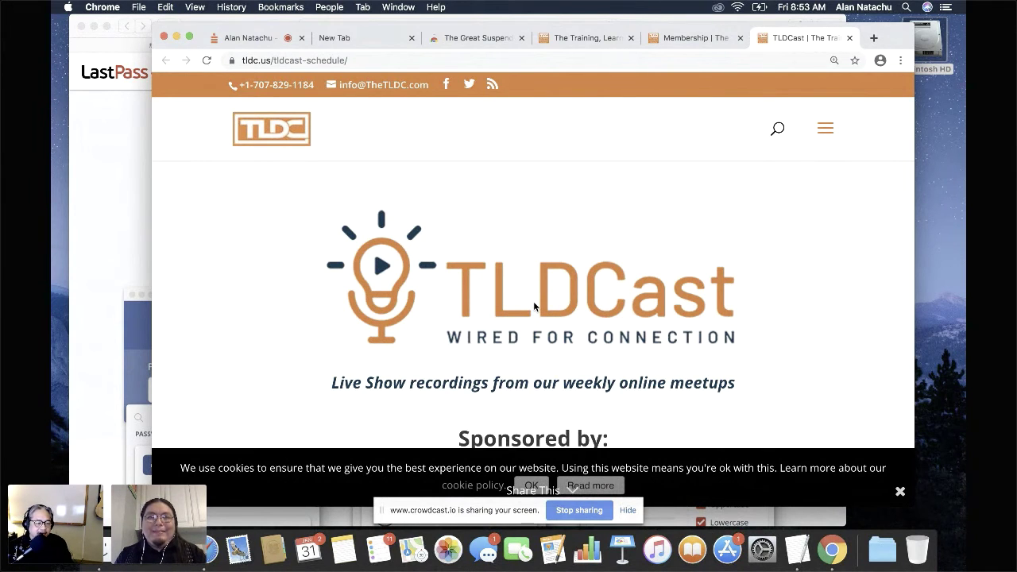
Jump directly to the first browser tab, the Crowdcast productivity playlist page
key("super+1")
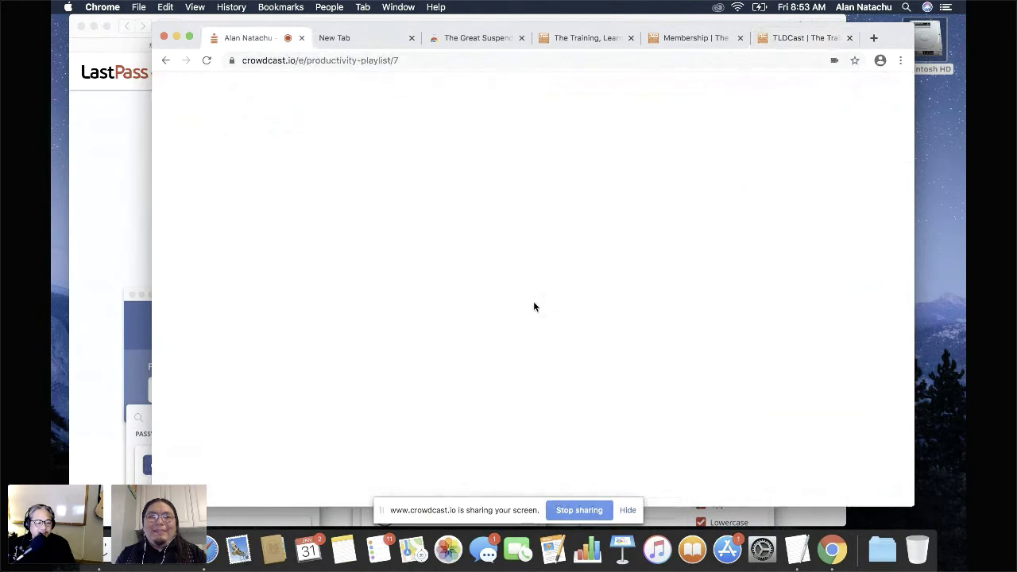